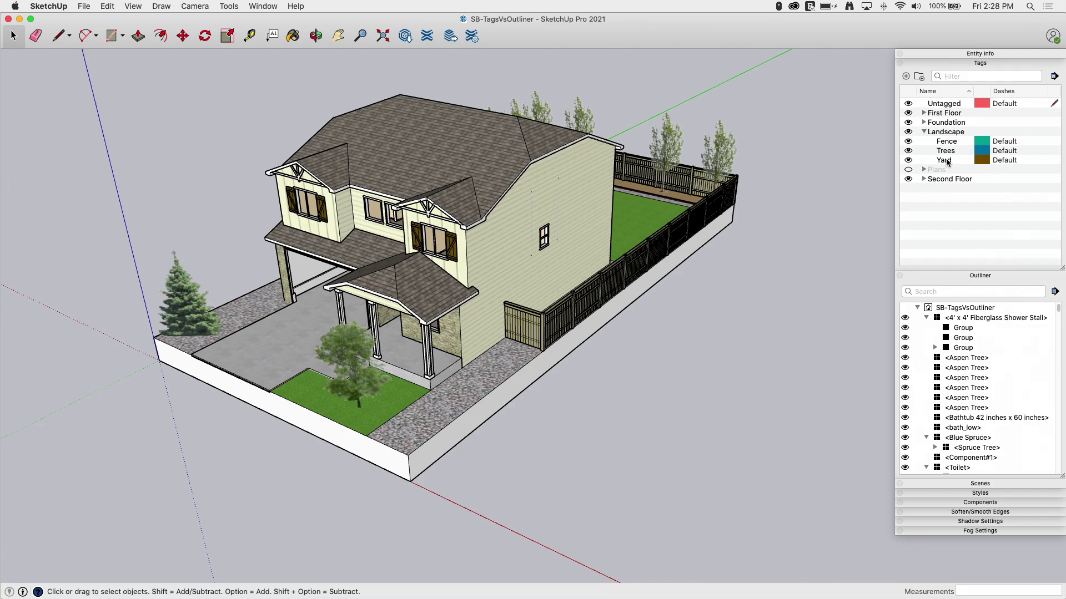
# Collapse the Landscape tag folder, and switch the Second Floor folder's visibility off and back on.
pyautogui.click(924, 132)
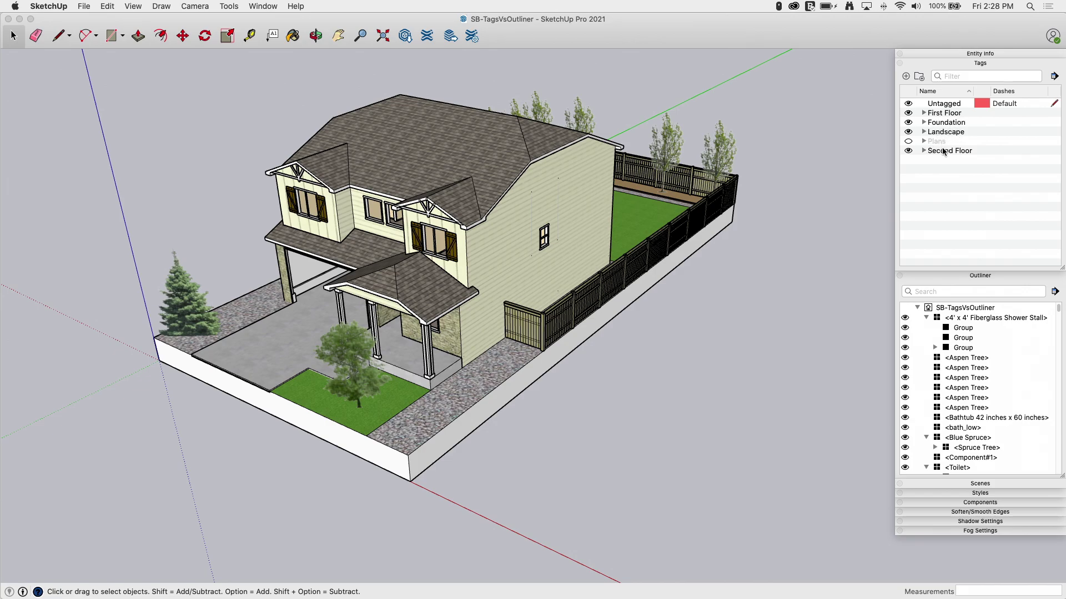
pyautogui.click(908, 152)
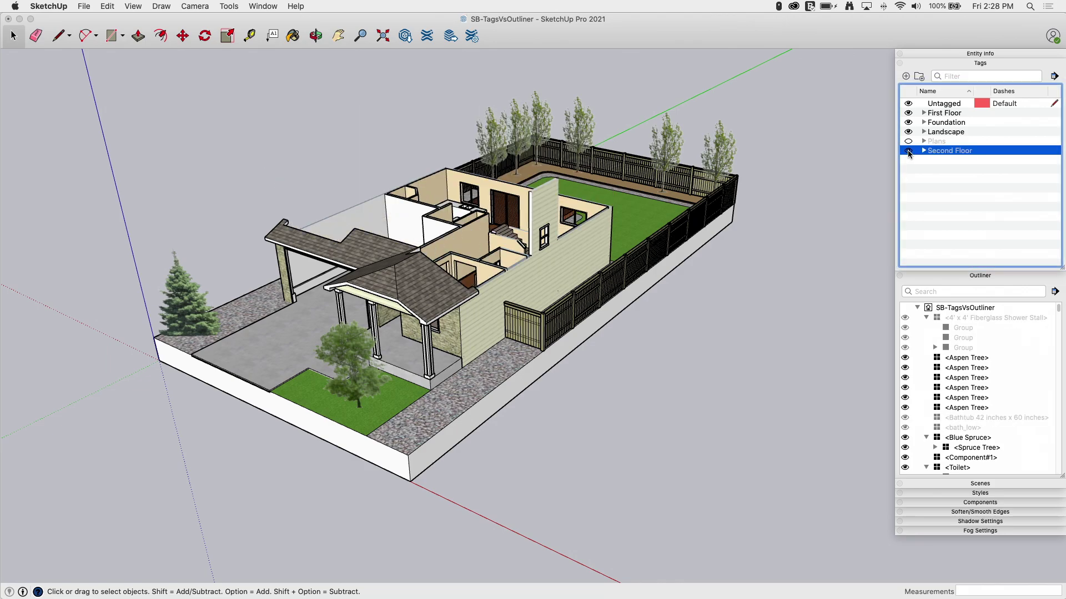
pyautogui.click(909, 152)
# Expand the Second Floor tag folder, hide 2nd Roof and 2nd Walls, and switch the second-floor entourage tag off and on.
pyautogui.click(924, 151)
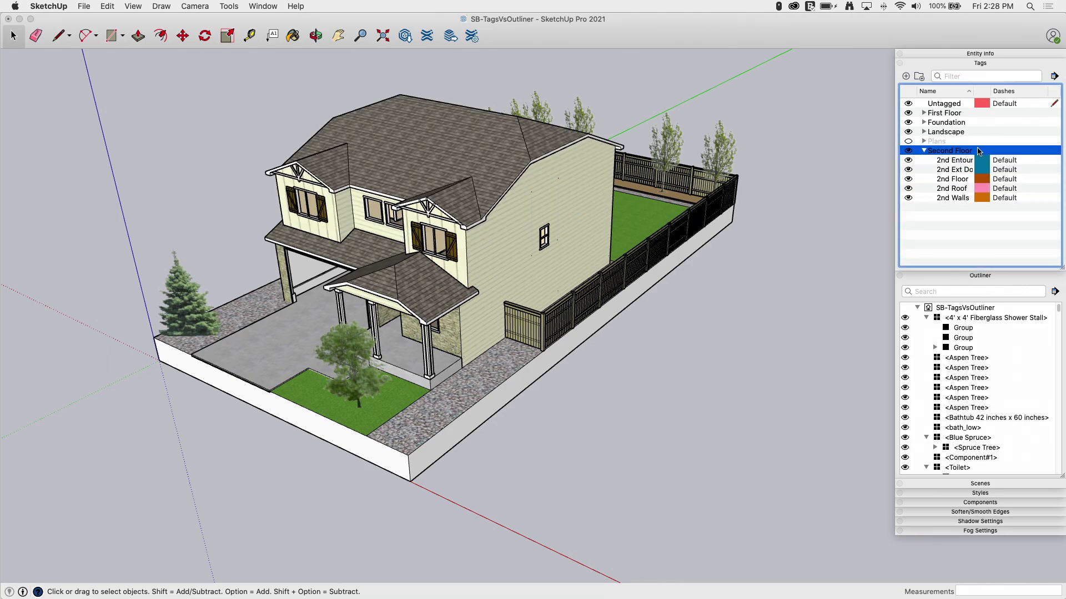
pyautogui.click(908, 189)
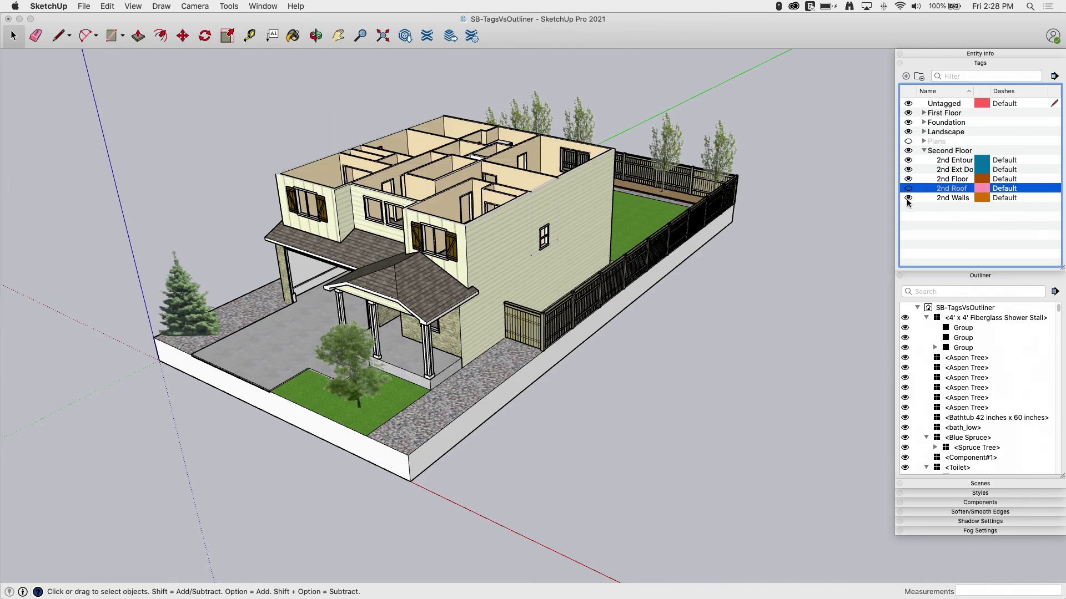
pyautogui.click(908, 199)
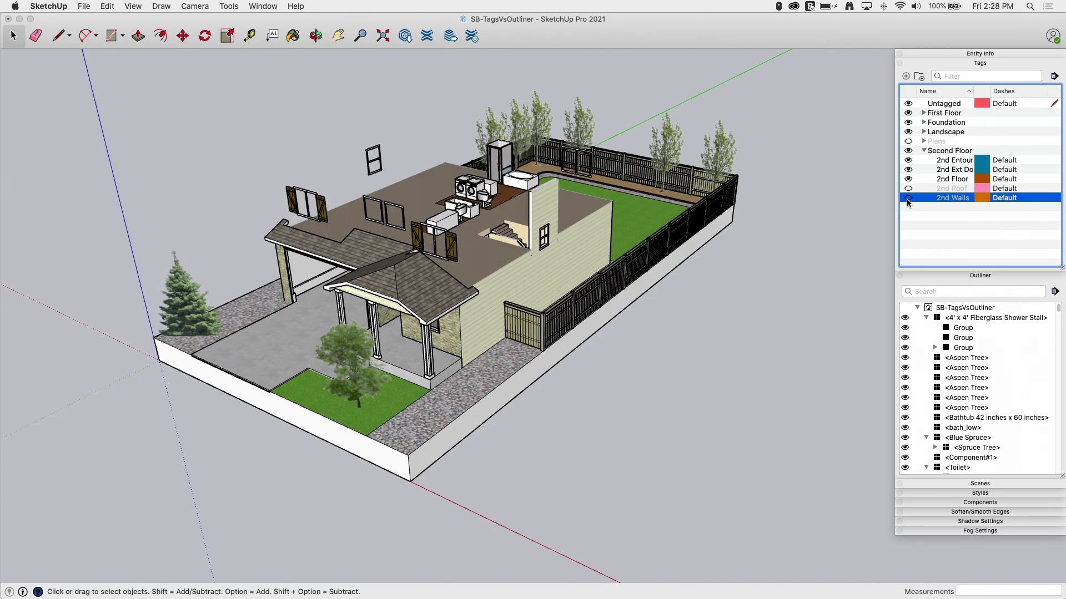
pyautogui.click(908, 161)
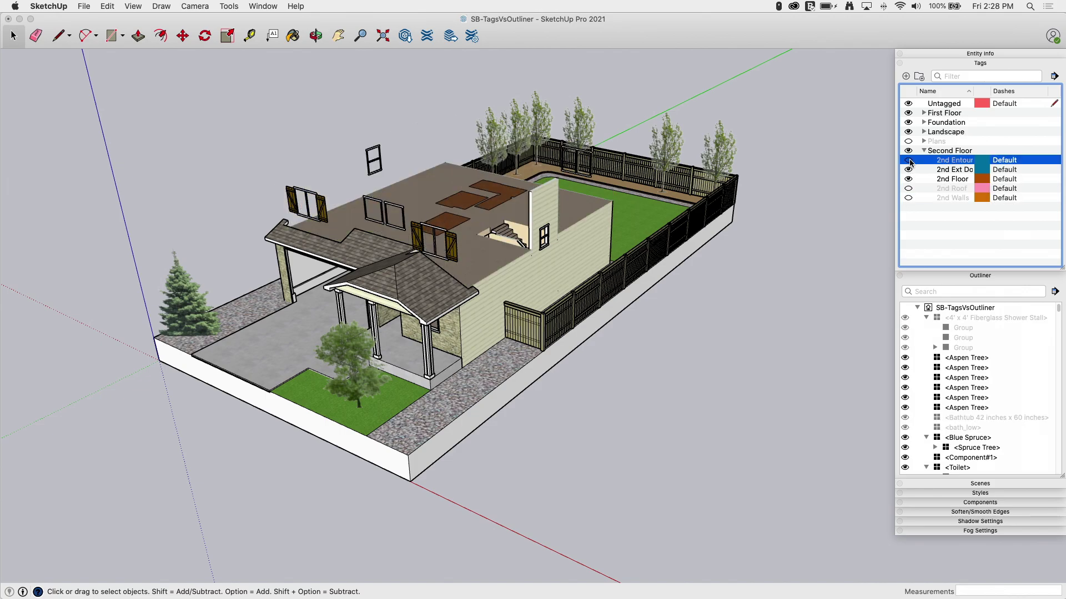
pyautogui.click(909, 160)
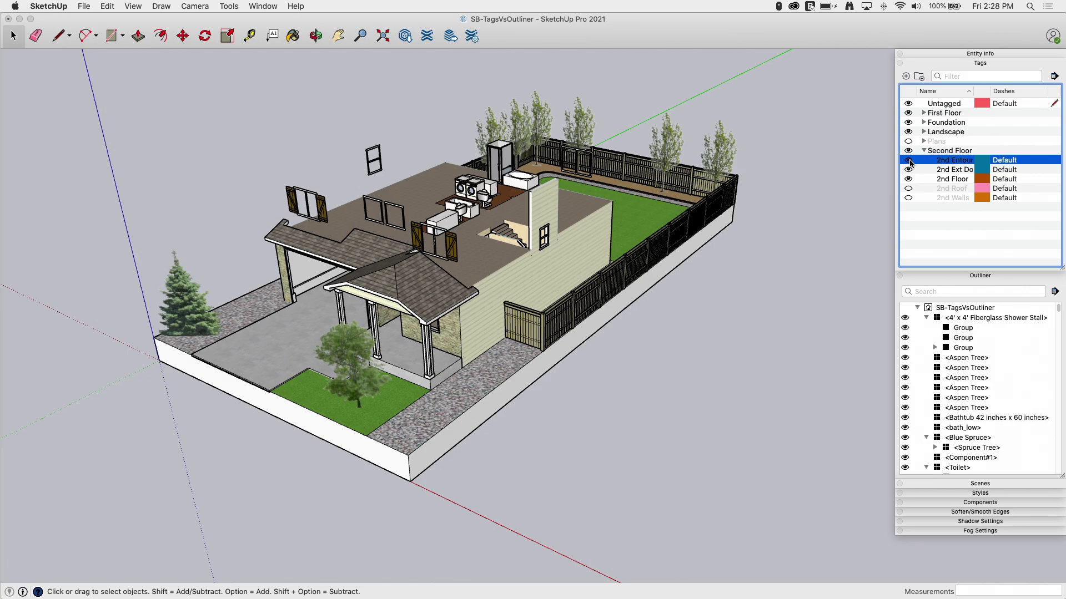
# Show the 2nd Roof and 2nd Walls tags again and collapse the Second Floor folder.
pyautogui.click(908, 189)
pyautogui.click(908, 189)
pyautogui.click(908, 198)
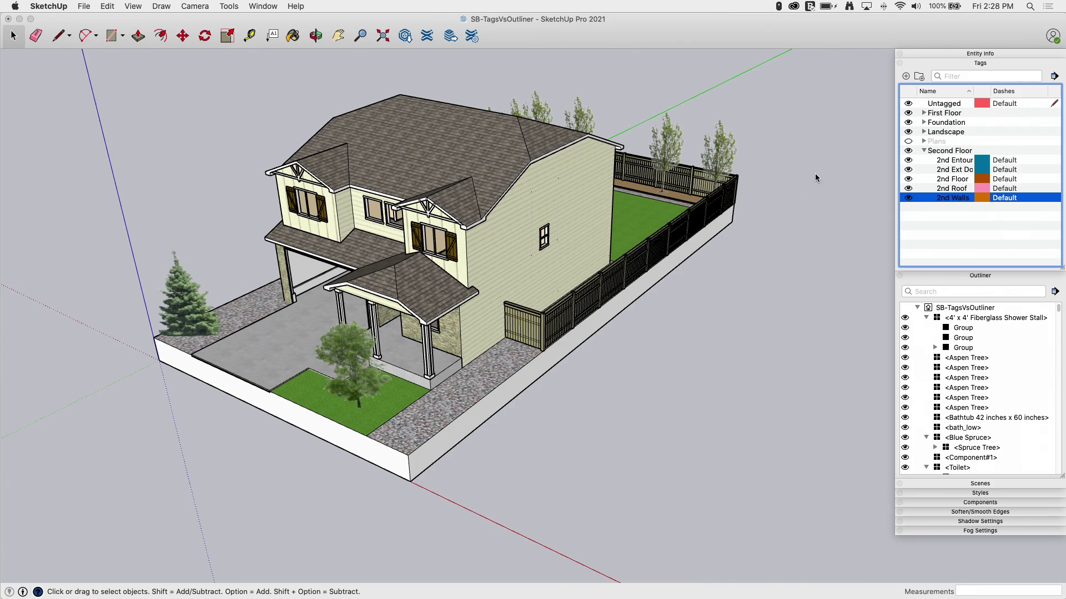
pyautogui.click(925, 152)
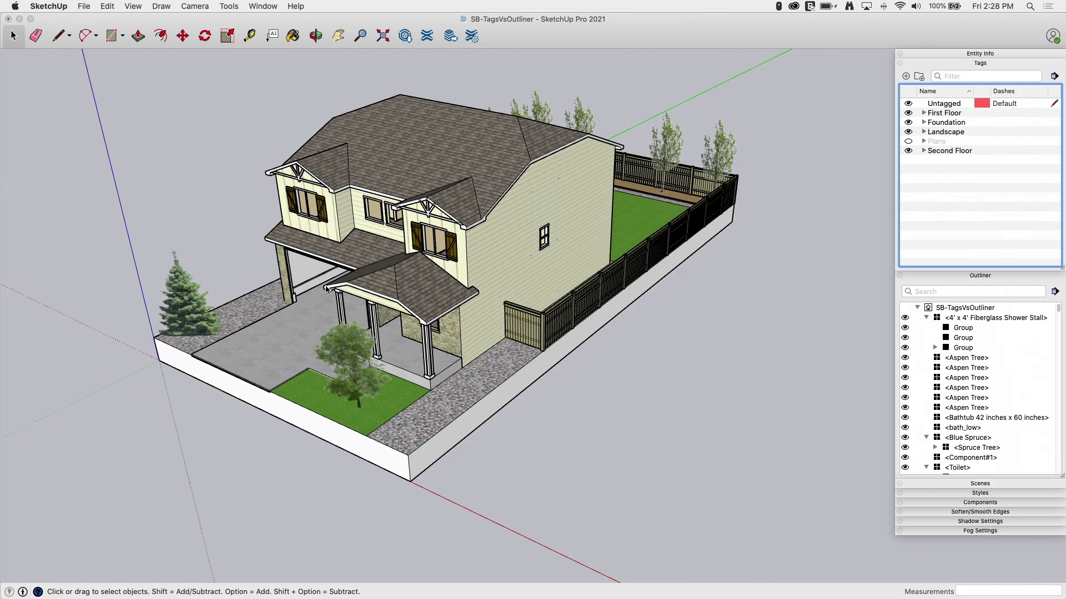
# Expand the First Floor tag folder and hide all five of its tags, from entourage and exterior doors to floor, roof and walls.
pyautogui.moveTo(327, 288); pyautogui.dragTo(269, 161, button='middle')
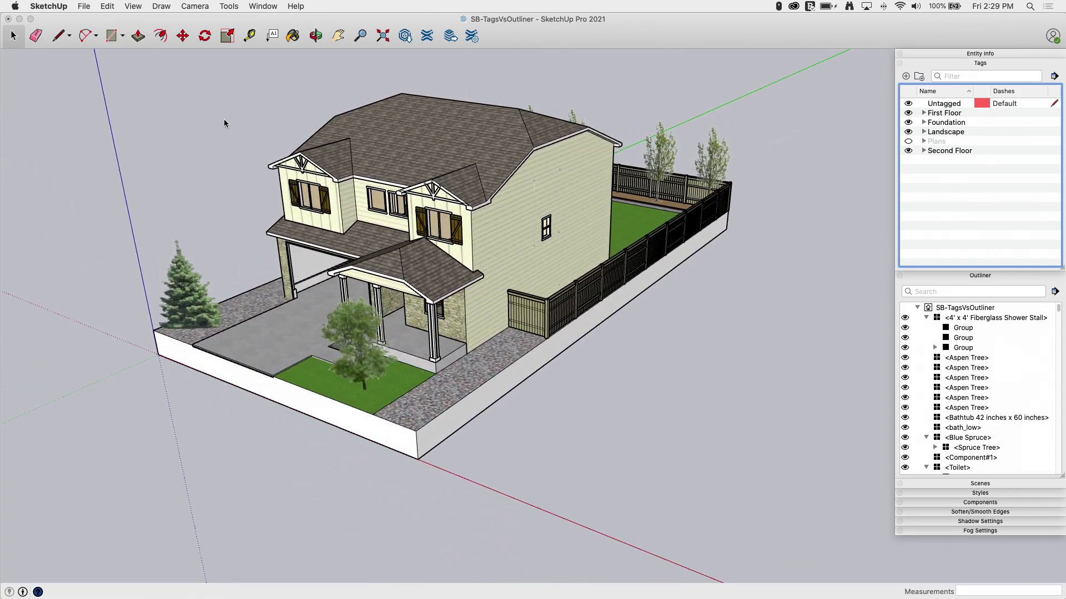
pyautogui.scroll(2, 224, 123)
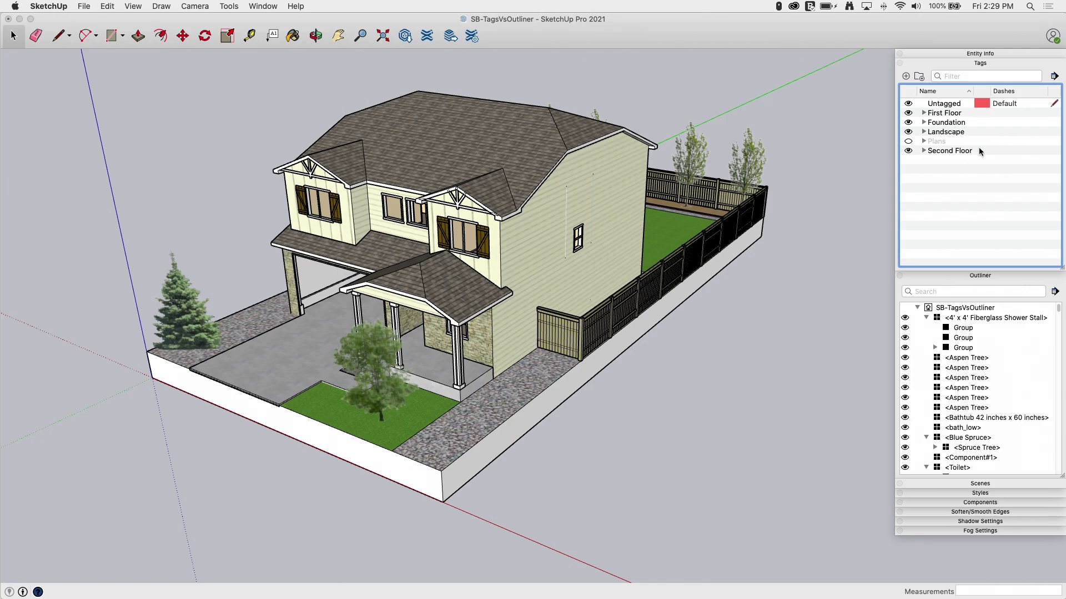
pyautogui.click(924, 113)
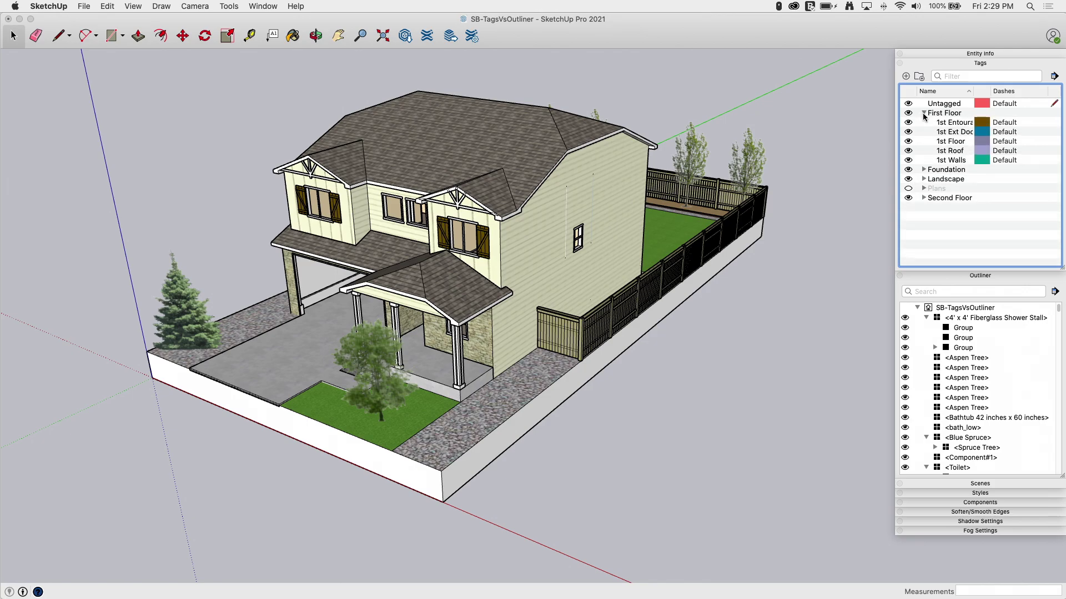
pyautogui.click(908, 123)
pyautogui.click(908, 123)
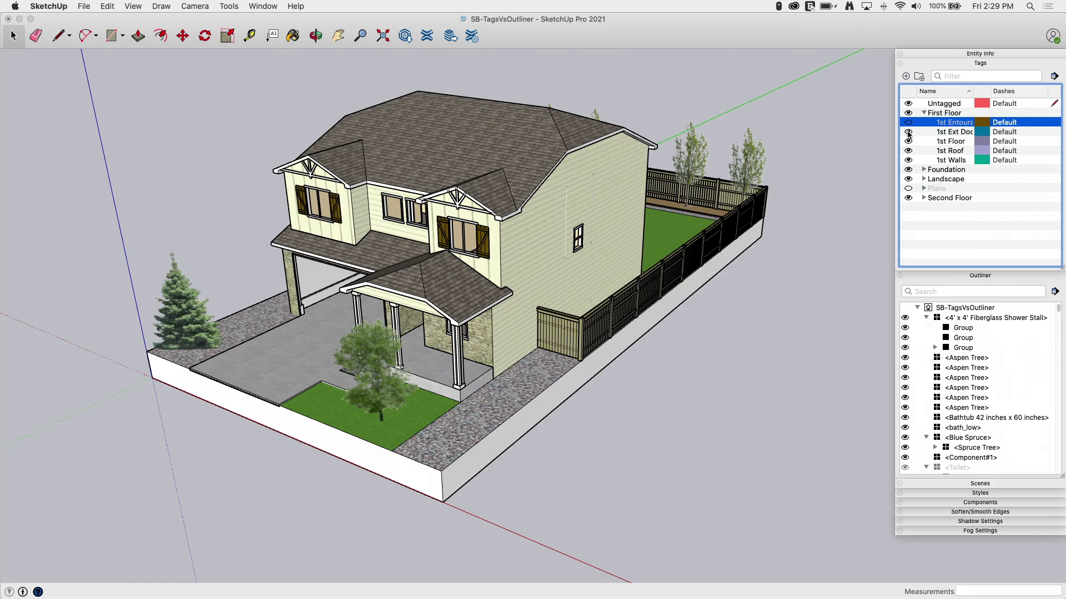
pyautogui.click(908, 132)
pyautogui.click(908, 142)
pyautogui.click(908, 151)
pyautogui.click(908, 161)
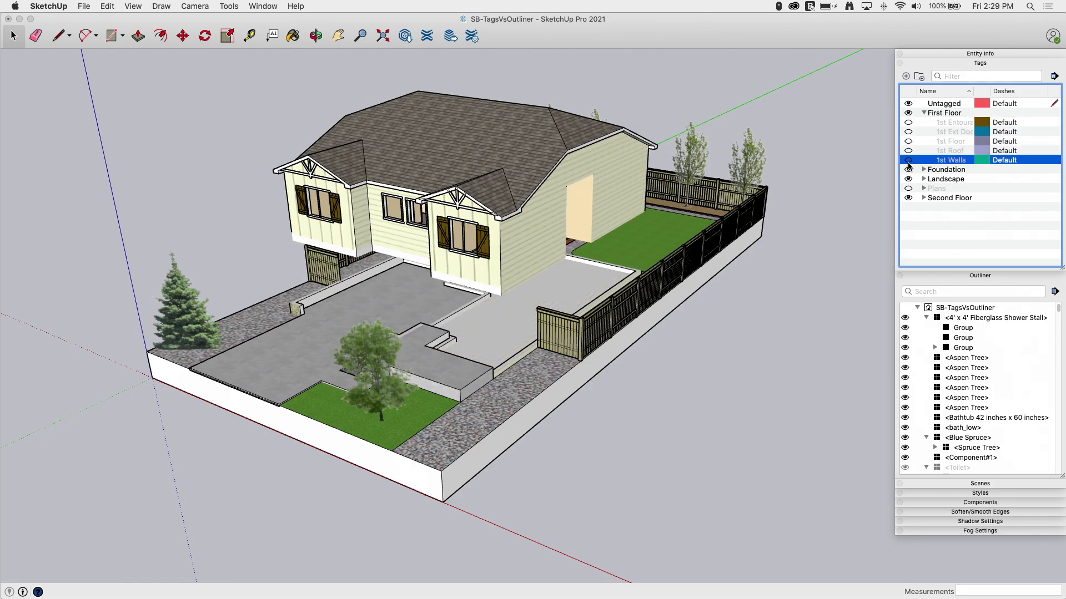
# Show the first-floor walls, roof, floor, exterior doors and entourage tags again.
pyautogui.click(908, 161)
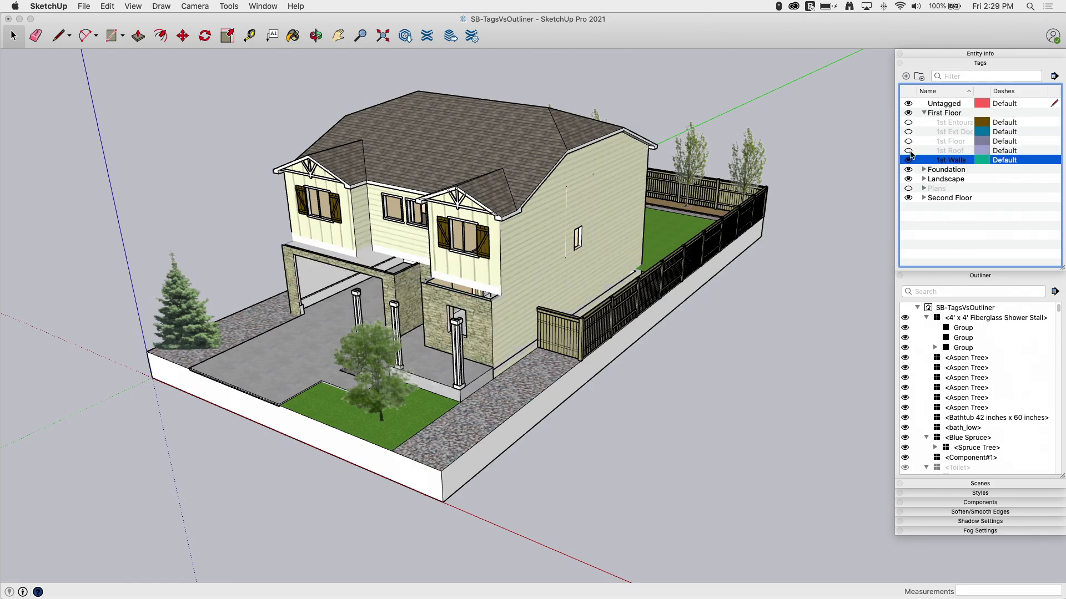
pyautogui.click(908, 151)
pyautogui.click(908, 141)
pyautogui.click(908, 132)
pyautogui.click(908, 122)
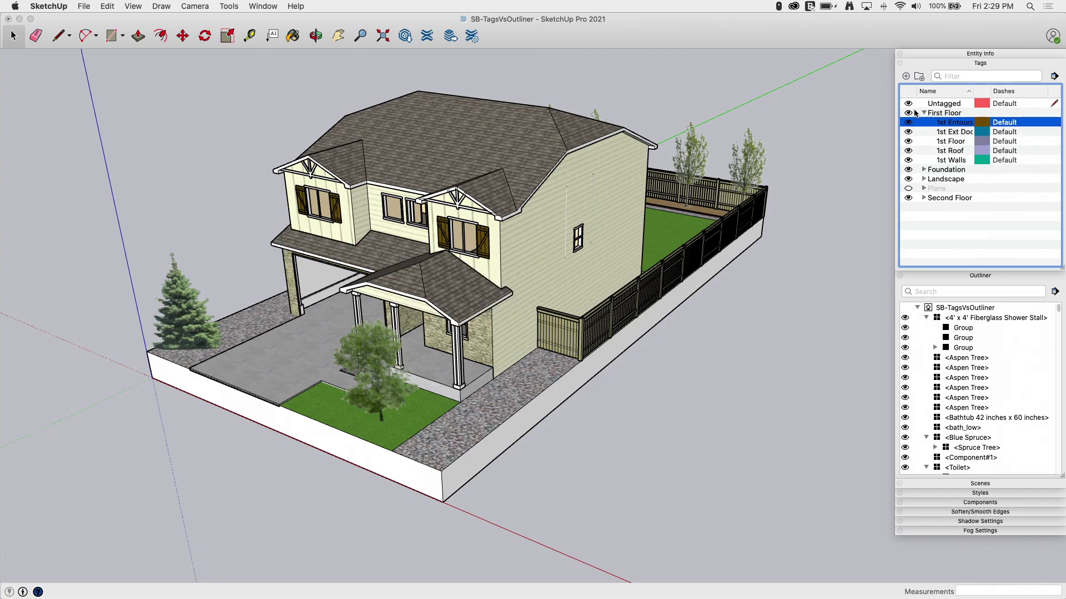
# Switch the whole First Floor tag folder's visibility off and back on.
pyautogui.click(909, 112)
pyautogui.click(909, 112)
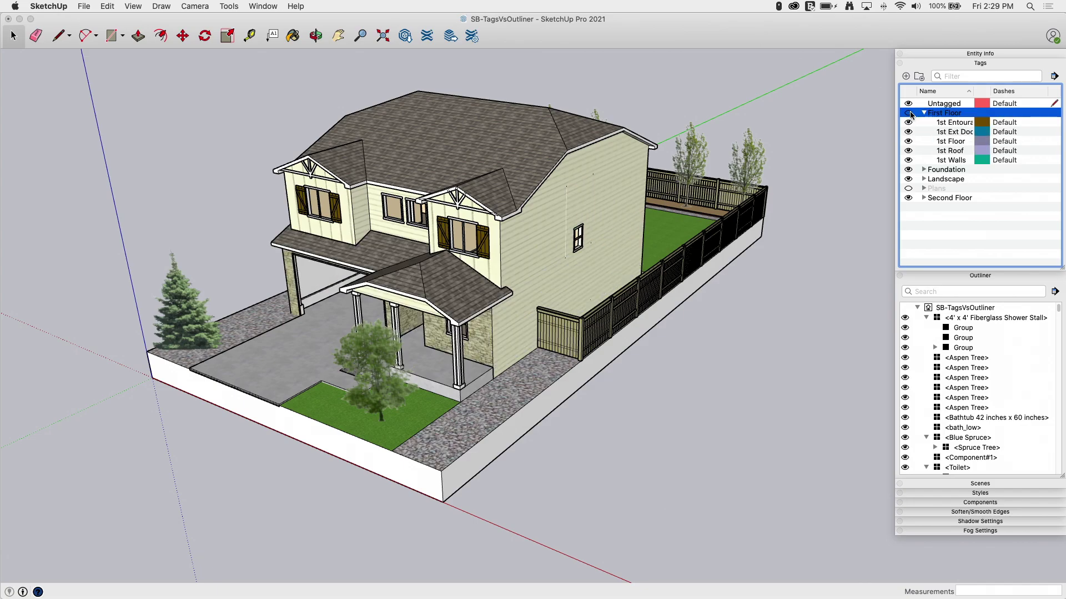
pyautogui.click(909, 112)
pyautogui.click(909, 112)
pyautogui.moveTo(636, 274); pyautogui.dragTo(434, 286, button='middle')
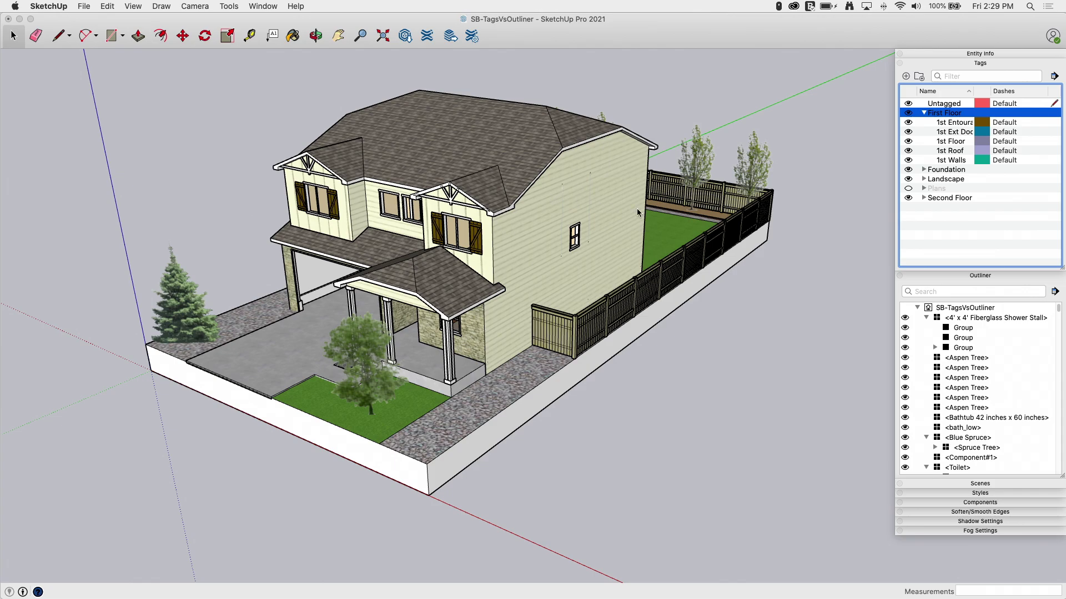
pyautogui.moveTo(305, 176); pyautogui.dragTo(290, 213, button='middle')
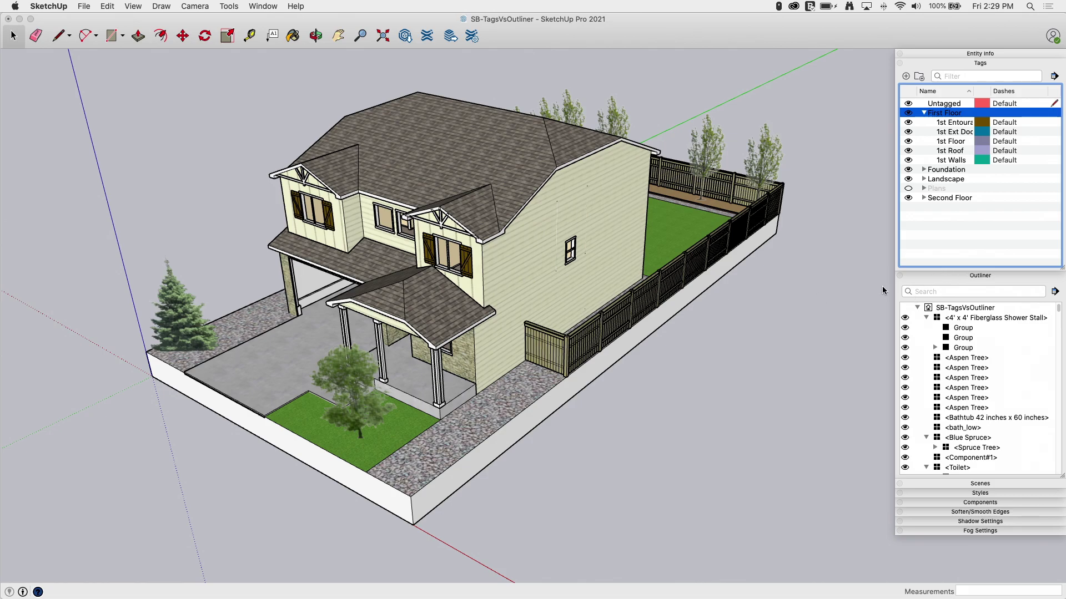
pyautogui.click(931, 282)
pyautogui.click(930, 278)
pyautogui.click(948, 274)
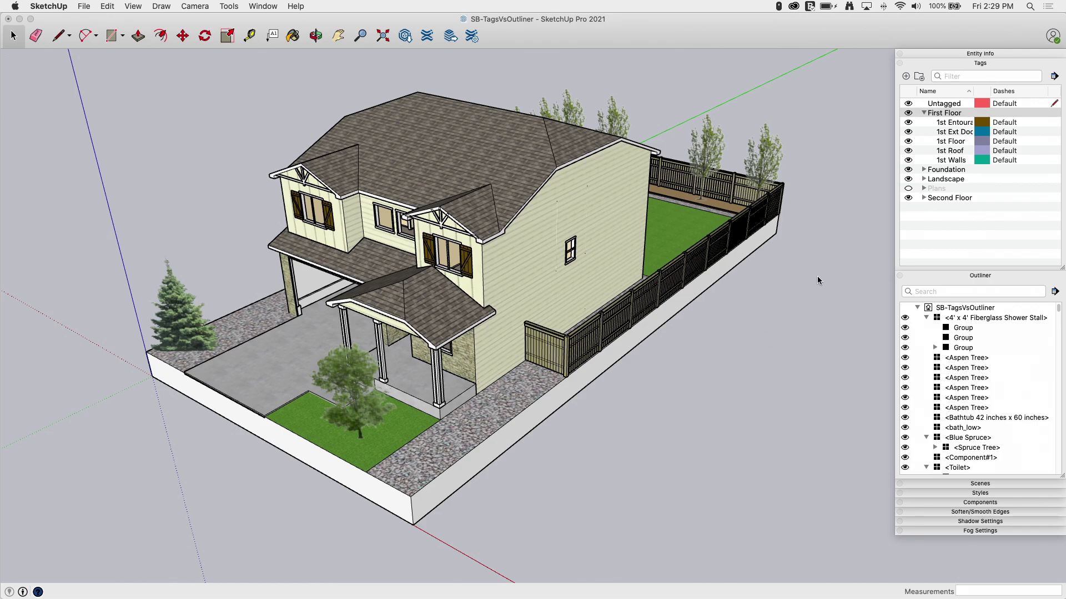
# Select one wood fence panel beside the house and examine its nested rails, column and picket group in the Outliner hierarchy.
pyautogui.moveTo(817, 280); pyautogui.dragTo(809, 337, button='middle')
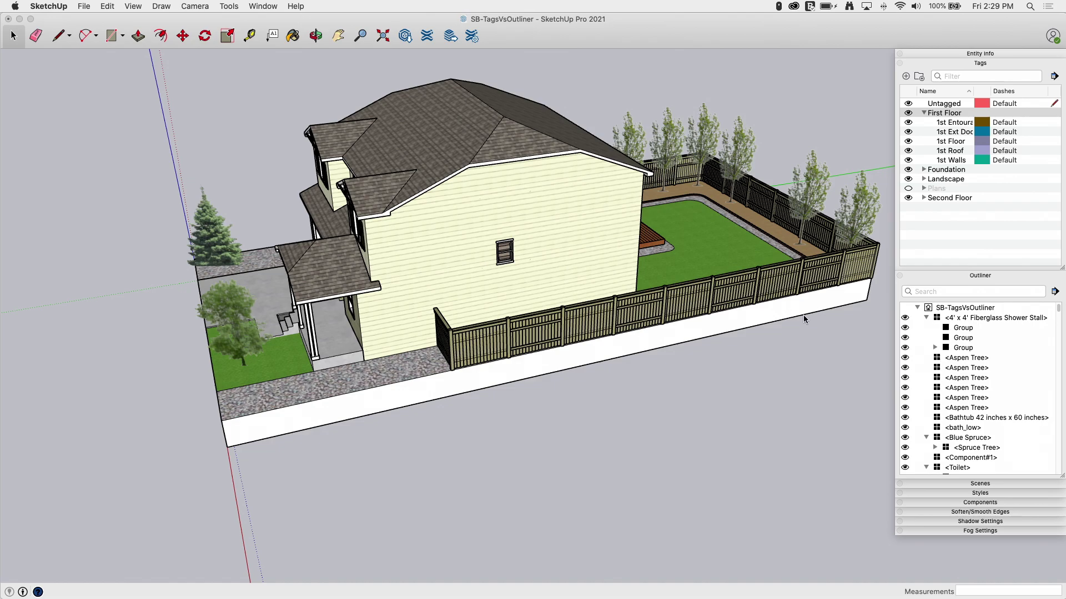
pyautogui.moveTo(804, 318); pyautogui.dragTo(474, 328, button='middle')
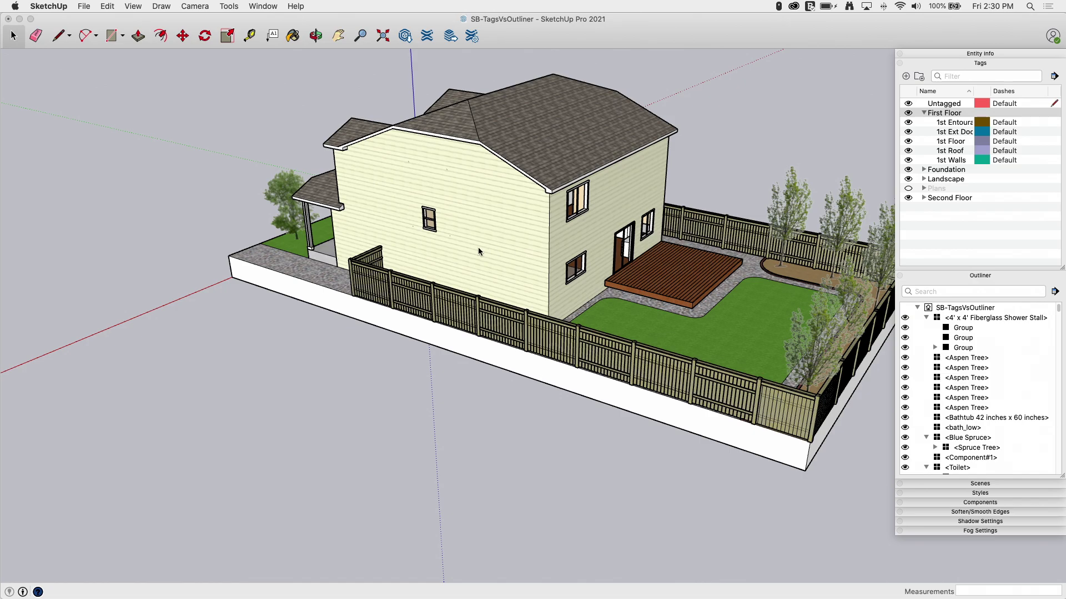
pyautogui.click(602, 343)
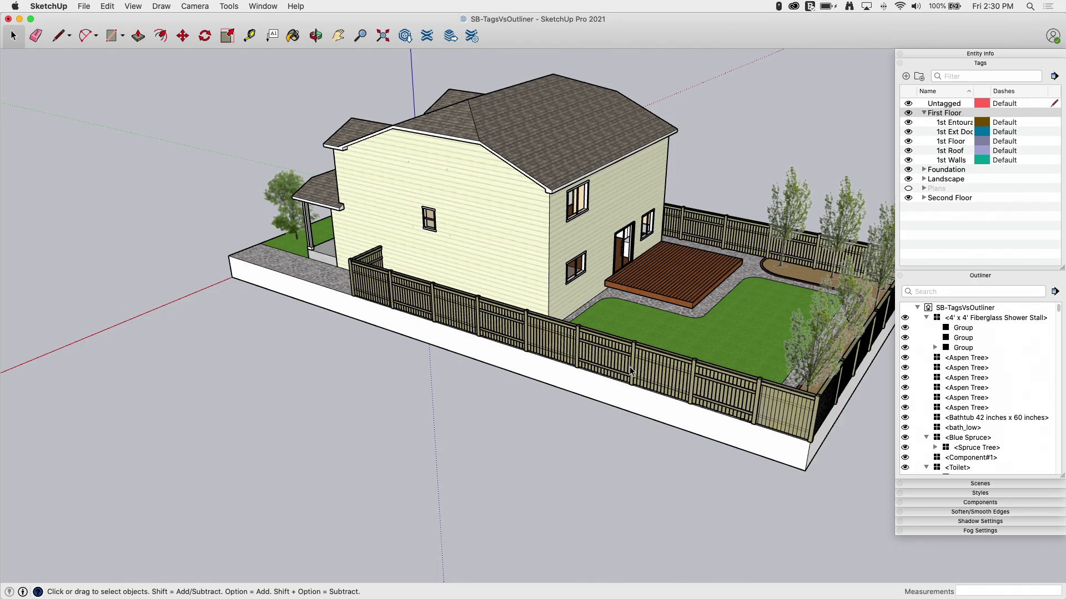
pyautogui.click(615, 376)
pyautogui.scroll(-3, 977, 425)
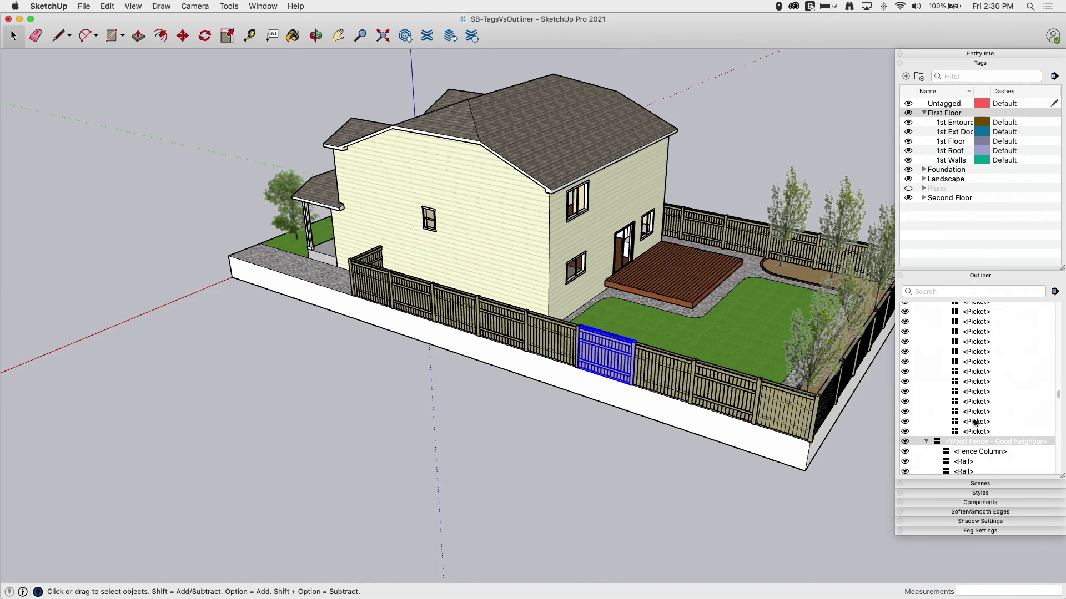
pyautogui.scroll(-3, 973, 422)
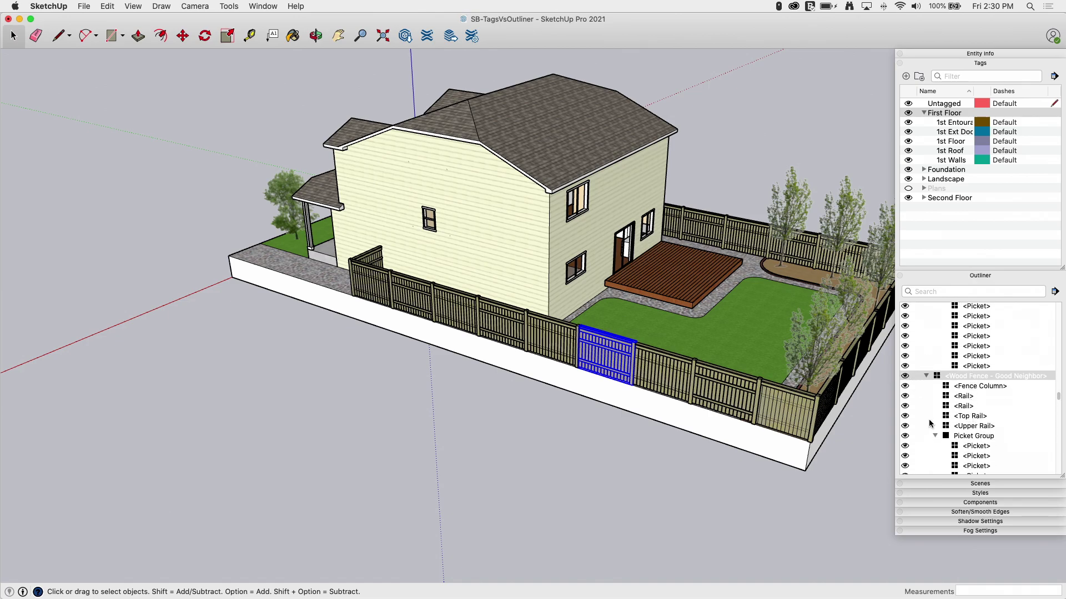
pyautogui.scroll(-4, 931, 422)
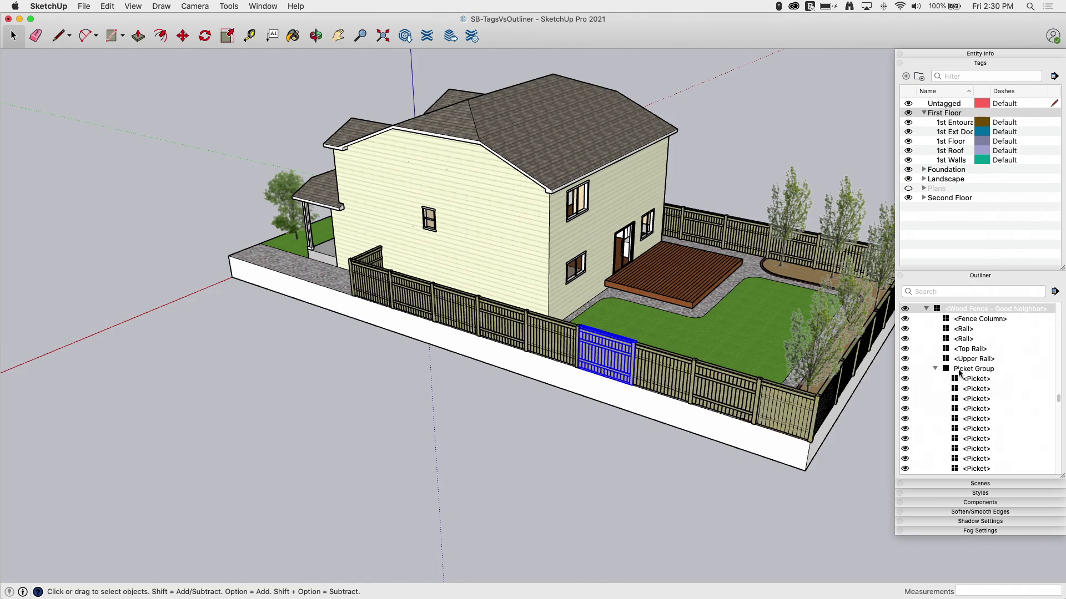
pyautogui.scroll(-3, 952, 394)
pyautogui.scroll(5, 966, 425)
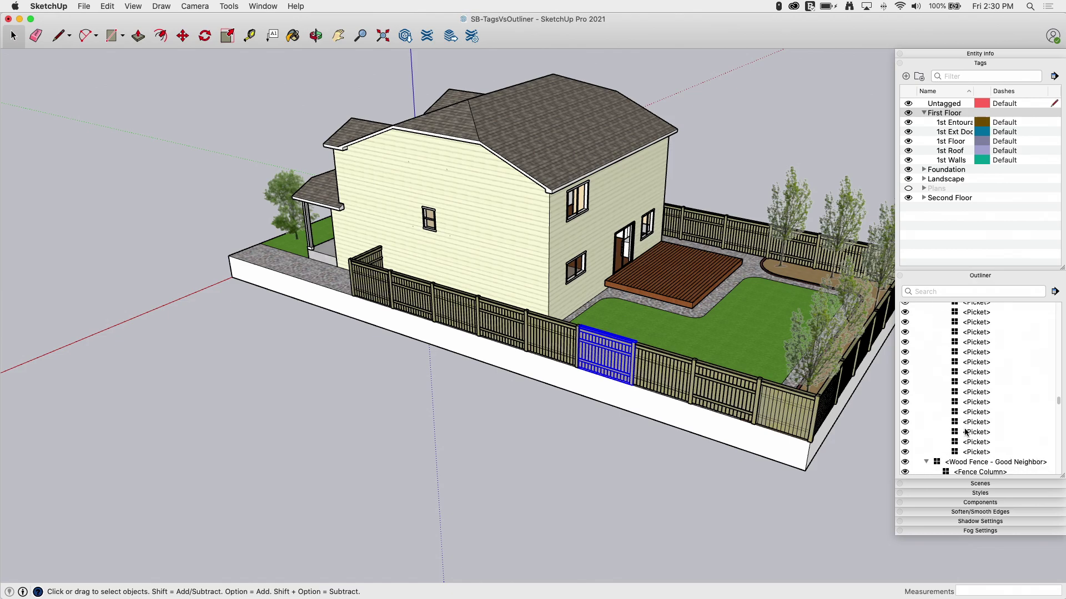
pyautogui.scroll(-3, 966, 433)
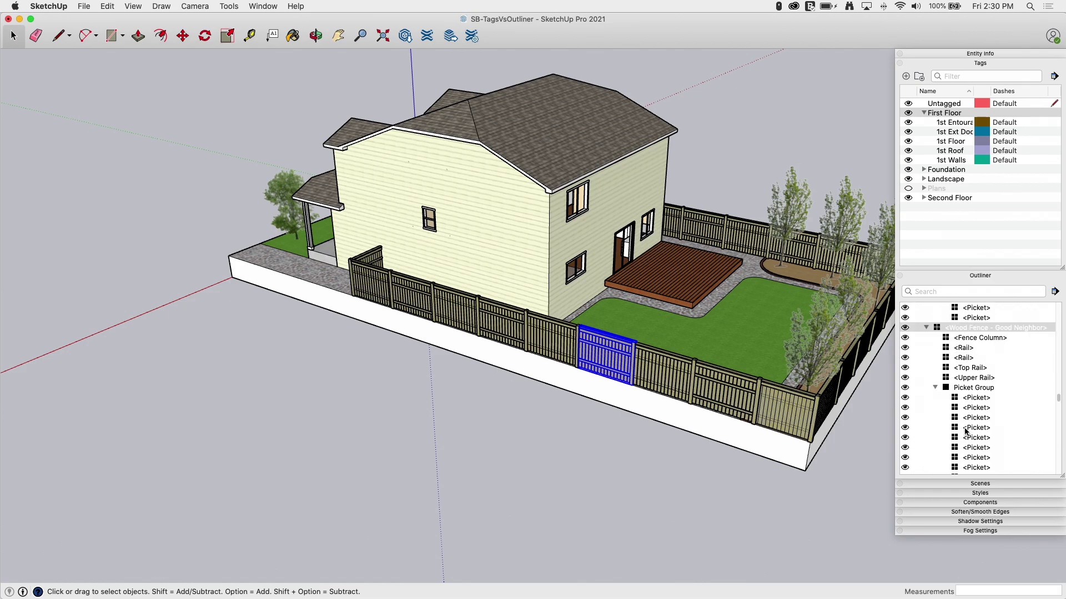
# Open the selected fence panel for editing and select its top rail, post and horizontal rails to match each with its Outliner entry.
pyautogui.doubleClick(614, 355)
pyautogui.scroll(5, 615, 358)
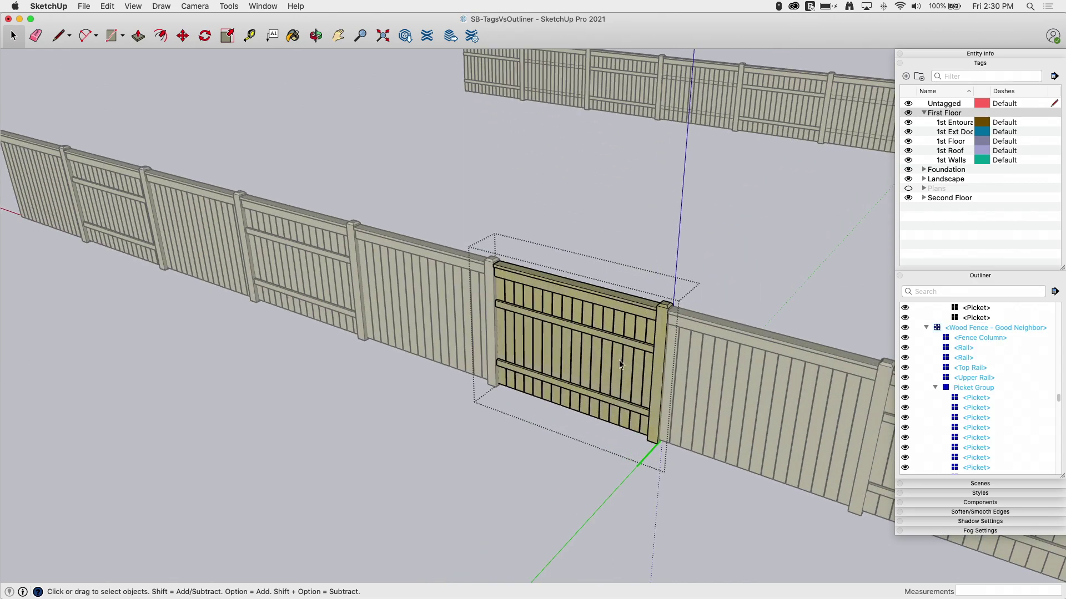
pyautogui.click(616, 305)
pyautogui.click(661, 307)
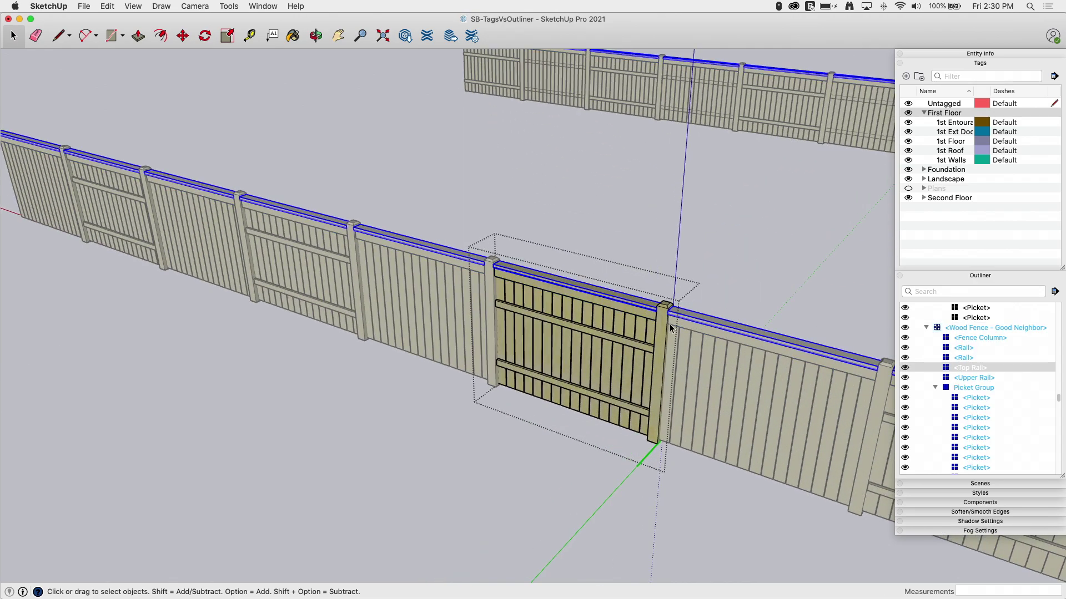
pyautogui.click(664, 325)
pyautogui.click(643, 333)
pyautogui.click(632, 344)
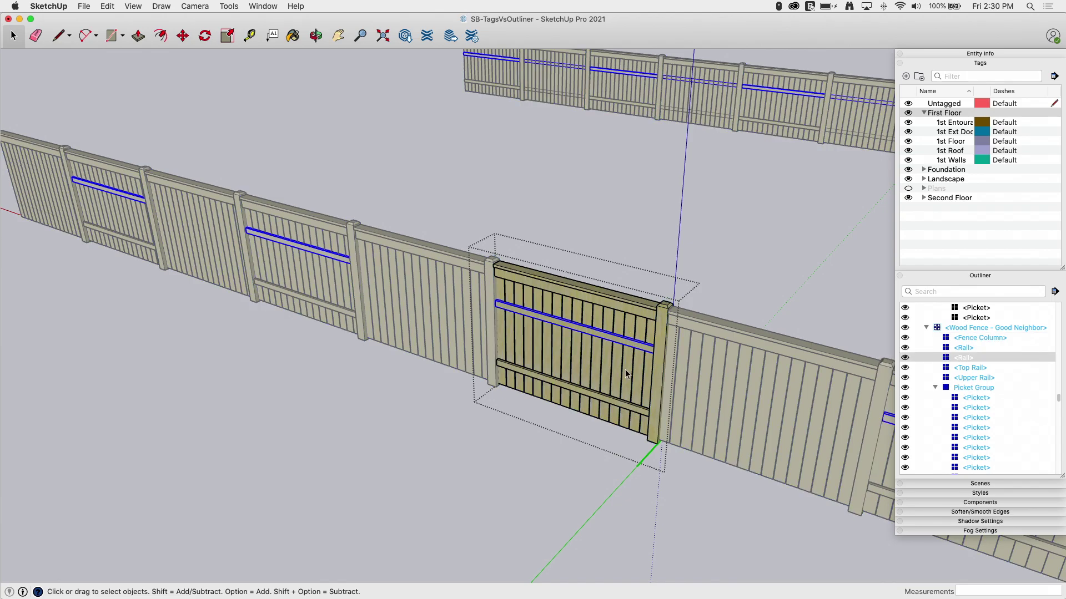
pyautogui.click(613, 405)
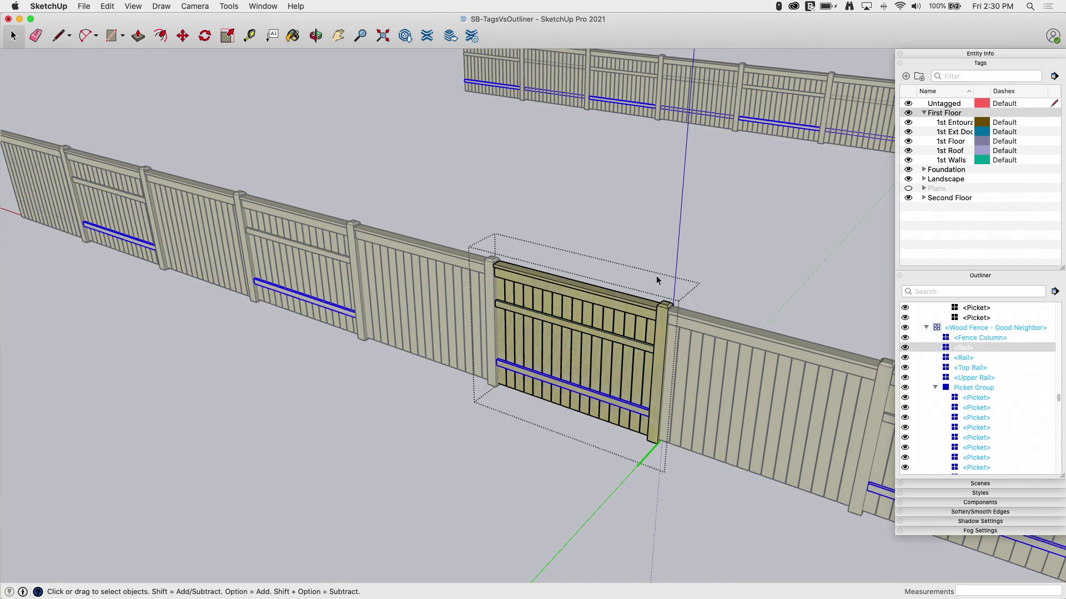
# Select the open fence panel's middle rail and its bottom rail to compare their separate Outliner entries.
pyautogui.scroll(3, 607, 405)
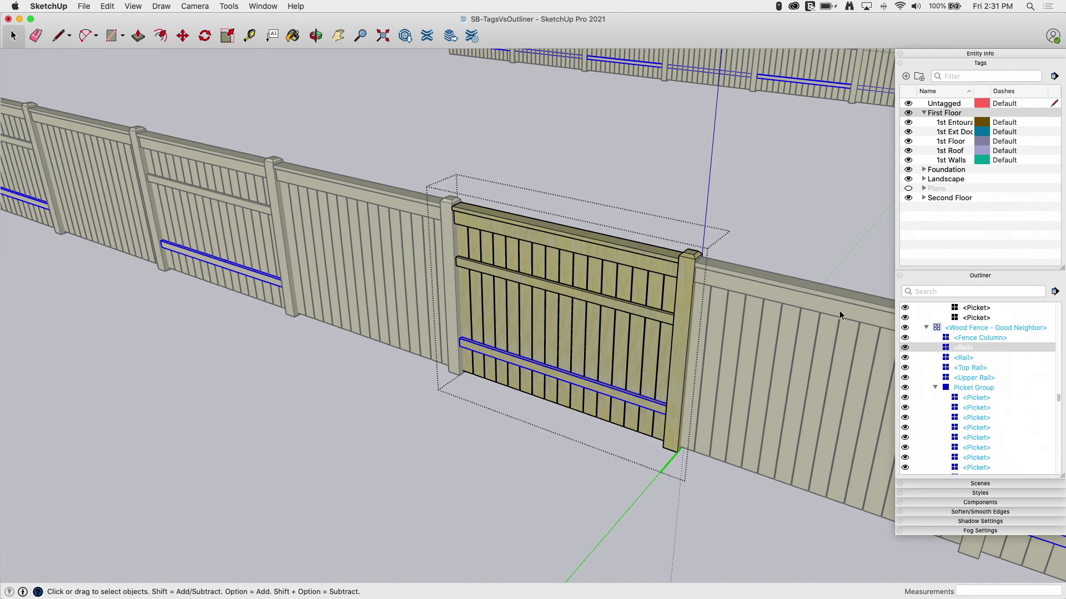
pyautogui.click(531, 280)
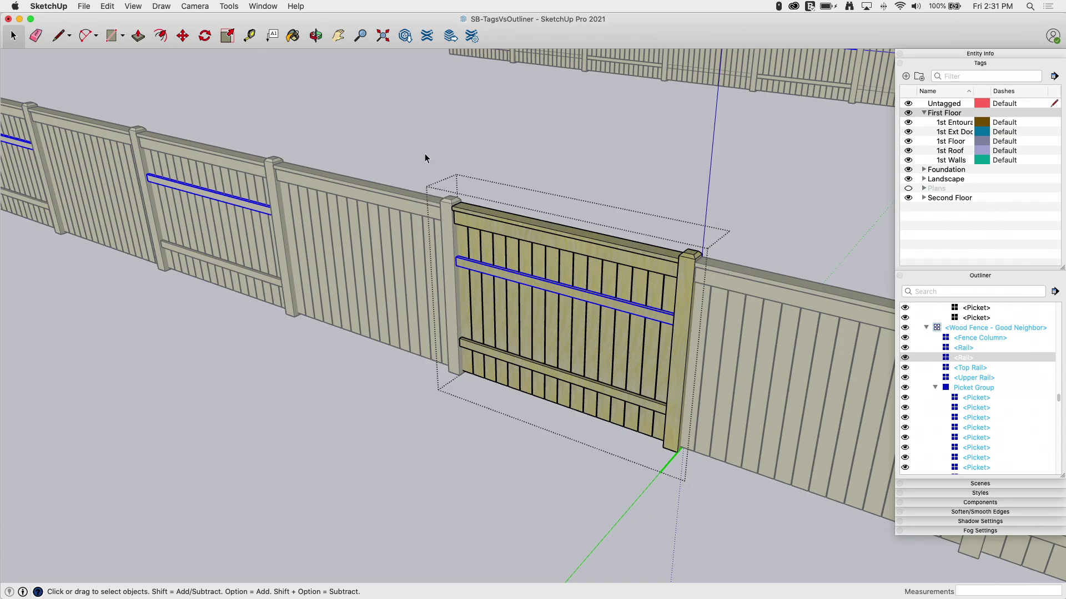
pyautogui.click(519, 364)
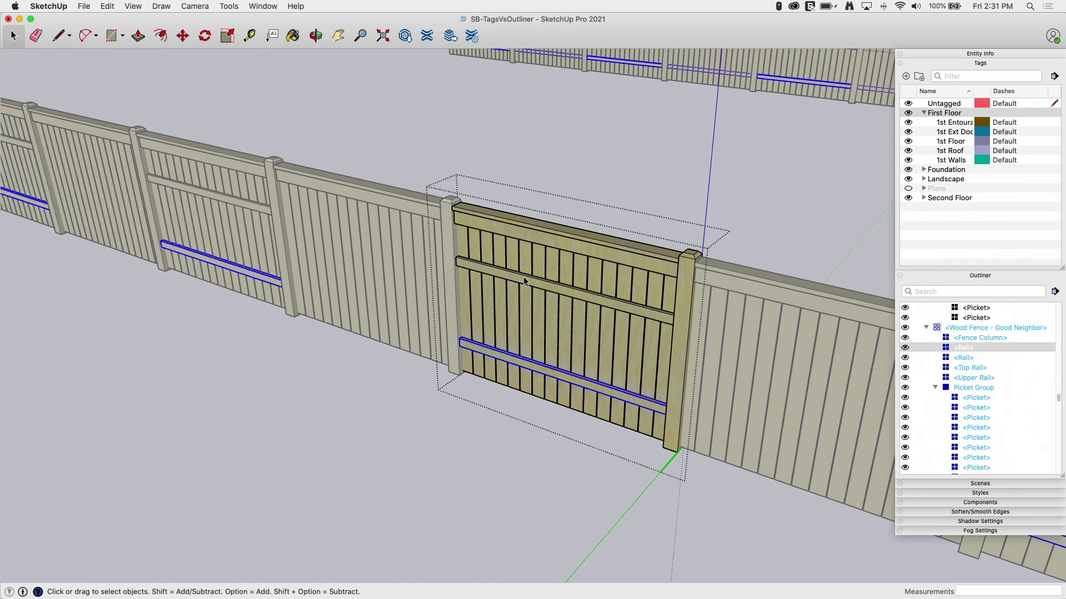
# Select the open fence panel's middle rail to match its Outliner entry, and close the panel.
pyautogui.click(524, 286)
pyautogui.click(523, 278)
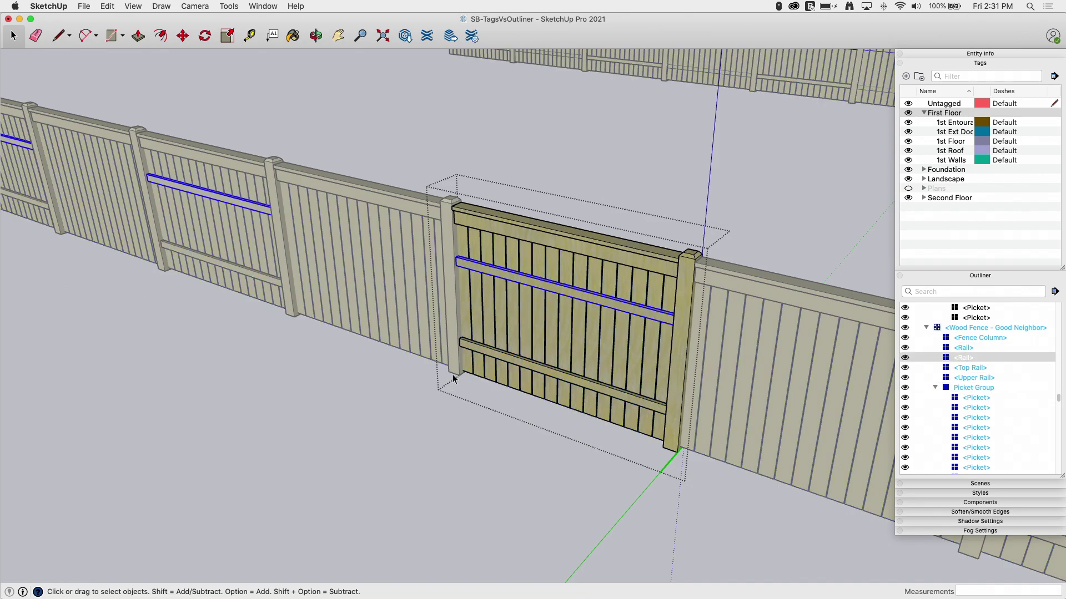
pyautogui.scroll(-3, 449, 378)
pyautogui.click(408, 393)
pyautogui.scroll(-5, 463, 267)
pyautogui.scroll(-5, 463, 270)
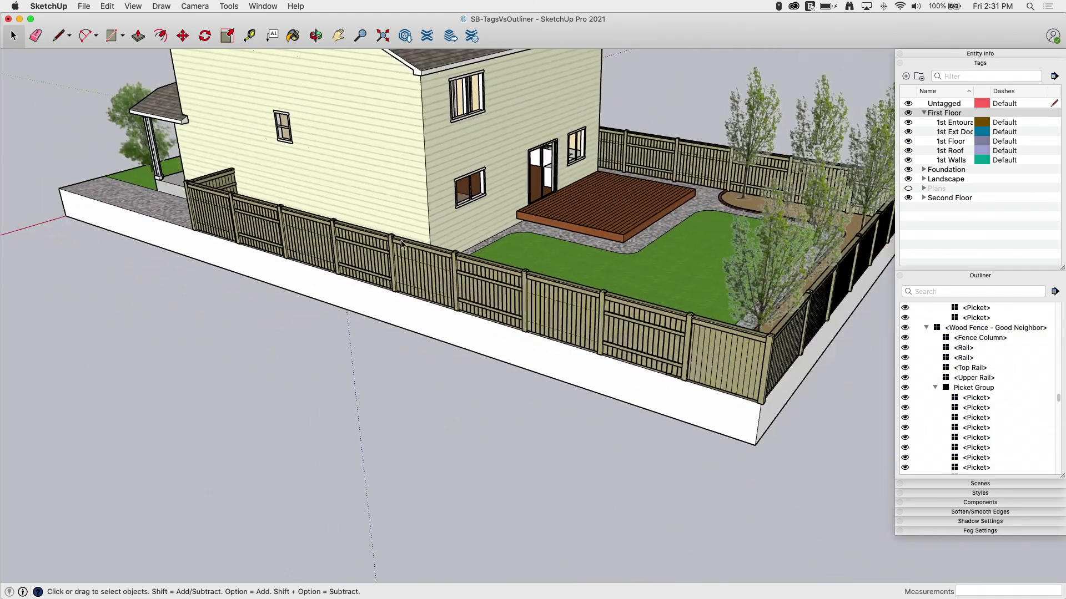
# Expand the Landscape tag folder and switch the Fence tag's visibility off and back on.
pyautogui.moveTo(294, 246); pyautogui.dragTo(810, 149, button='middle')
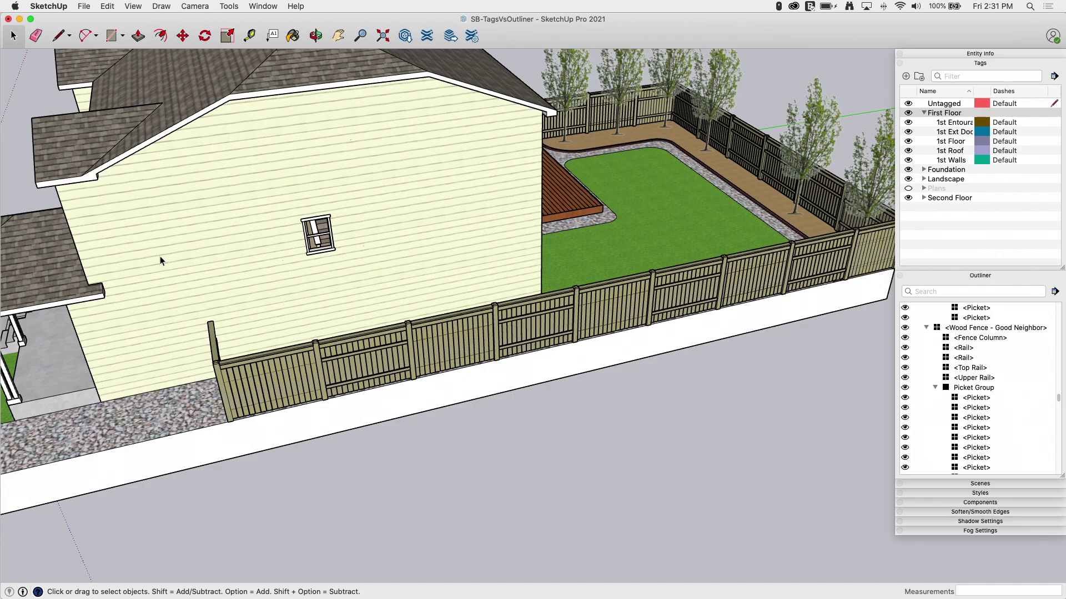
pyautogui.moveTo(161, 261); pyautogui.dragTo(794, 203, button='middle')
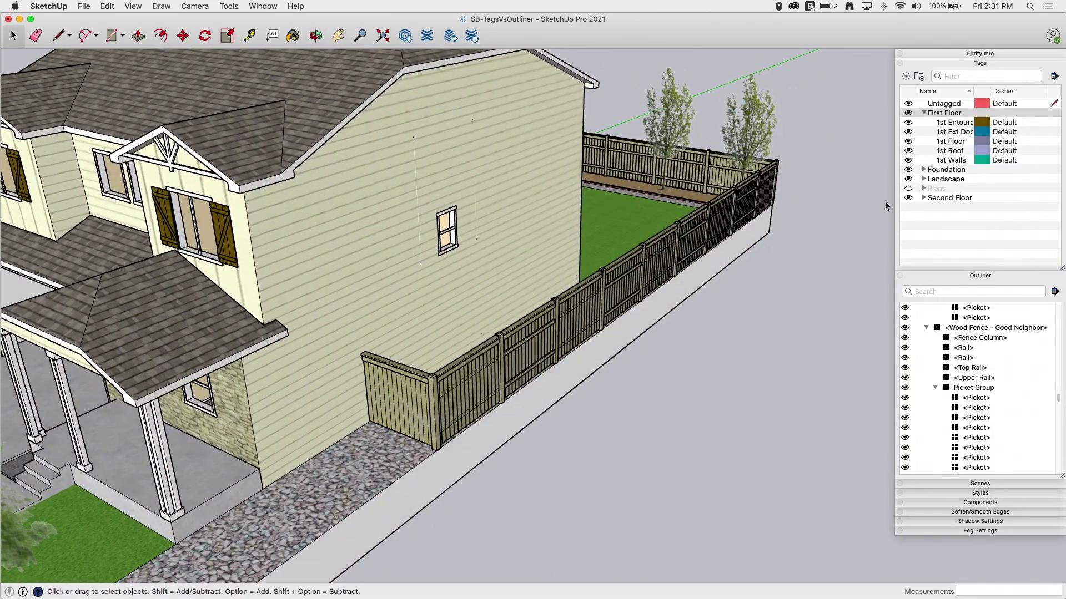
pyautogui.click(923, 179)
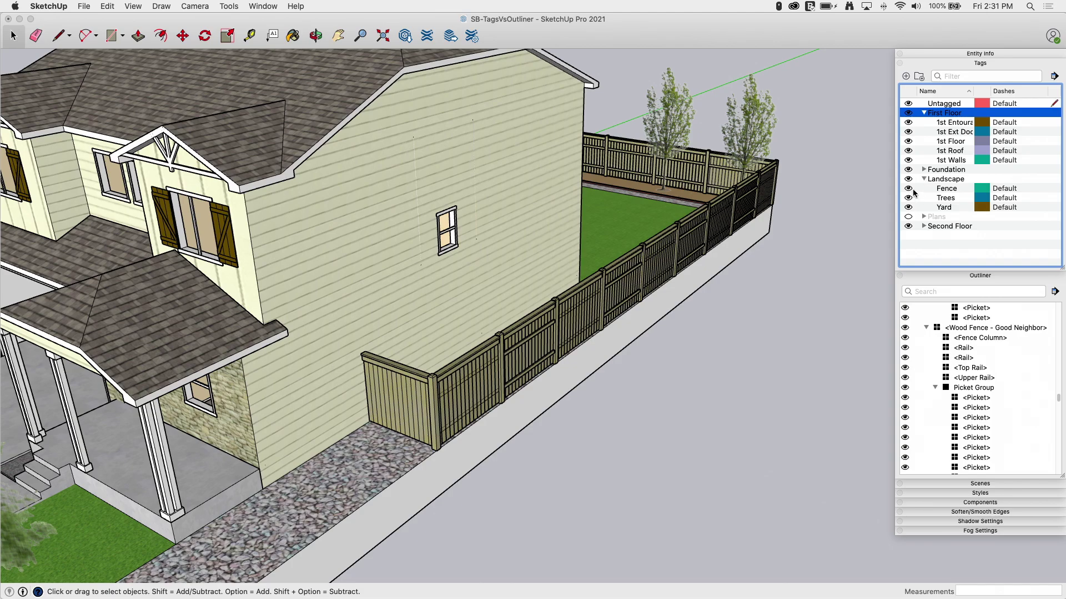
pyautogui.click(908, 188)
pyautogui.click(908, 188)
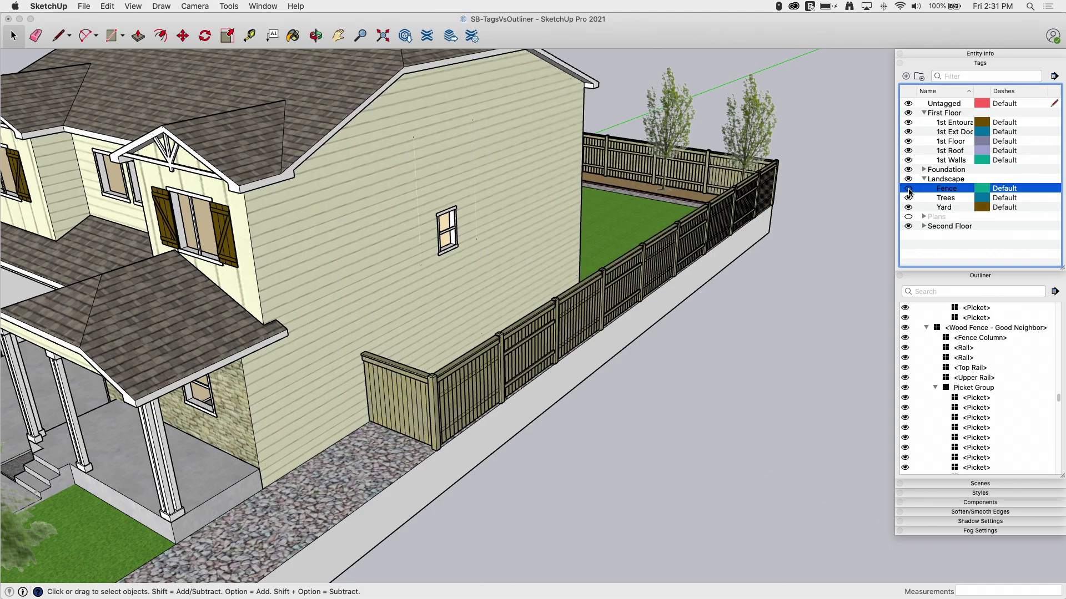
pyautogui.click(908, 190)
pyautogui.click(908, 189)
# Open one railed fence panel beside the house for editing and select its top rail to match its Outliner entry.
pyautogui.scroll(3, 655, 261)
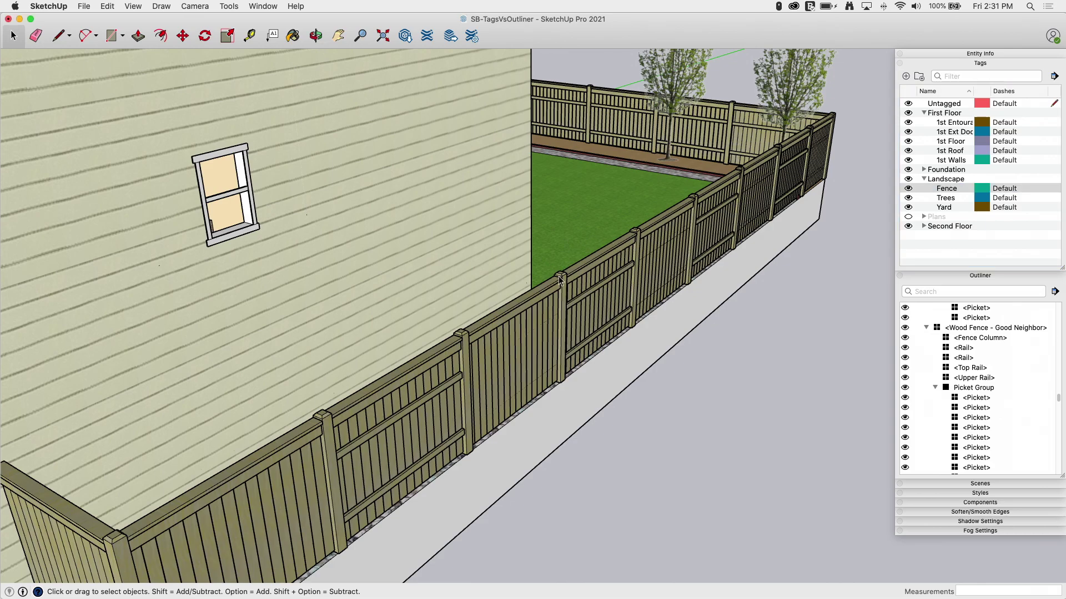
pyautogui.click(593, 281)
pyautogui.scroll(5, 624, 294)
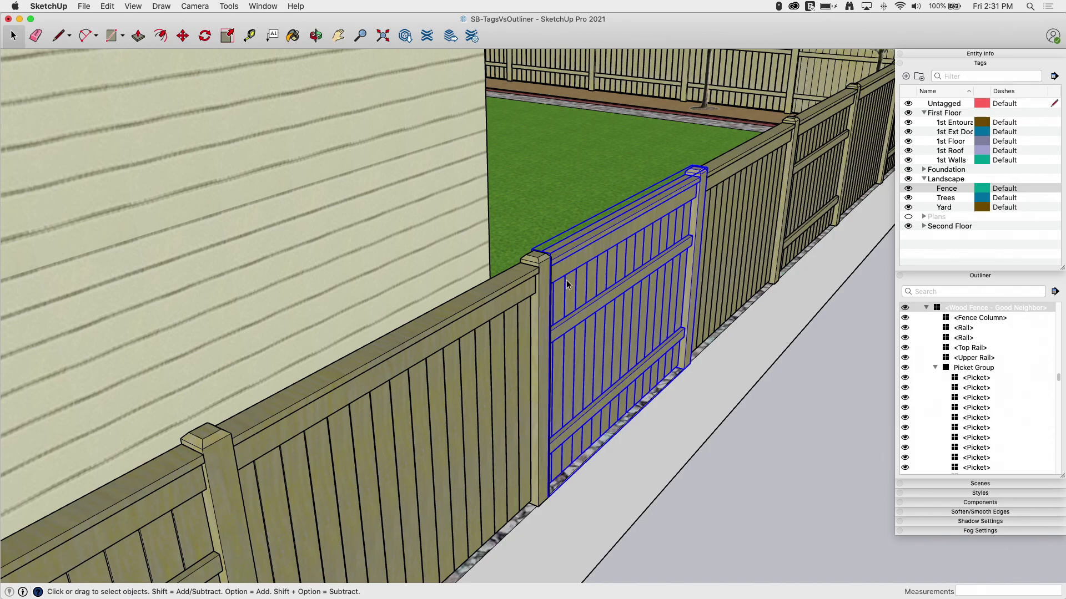
pyautogui.doubleClick(639, 236)
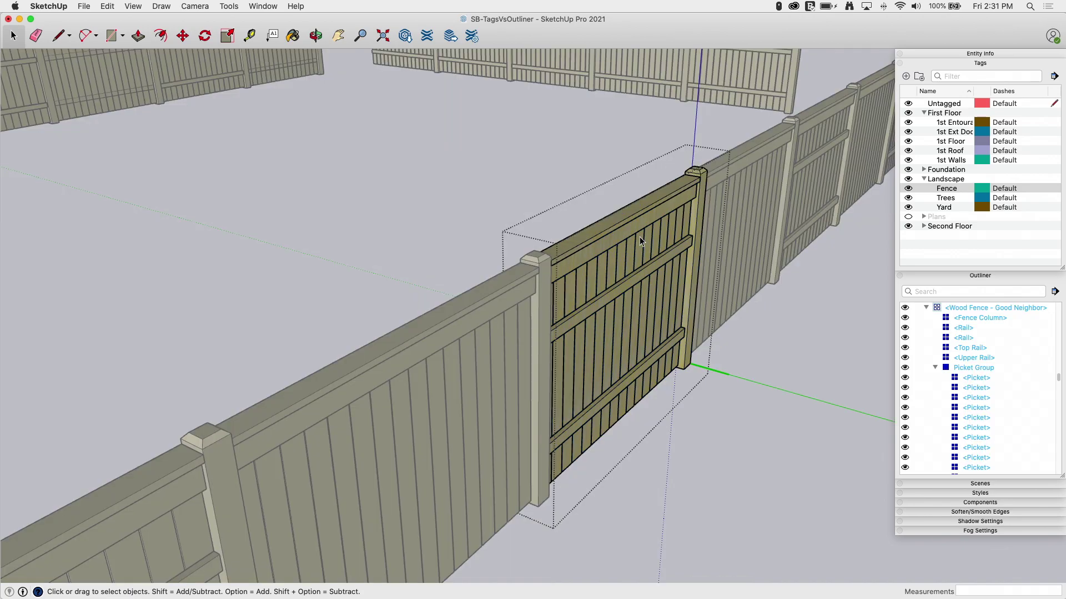
pyautogui.click(585, 246)
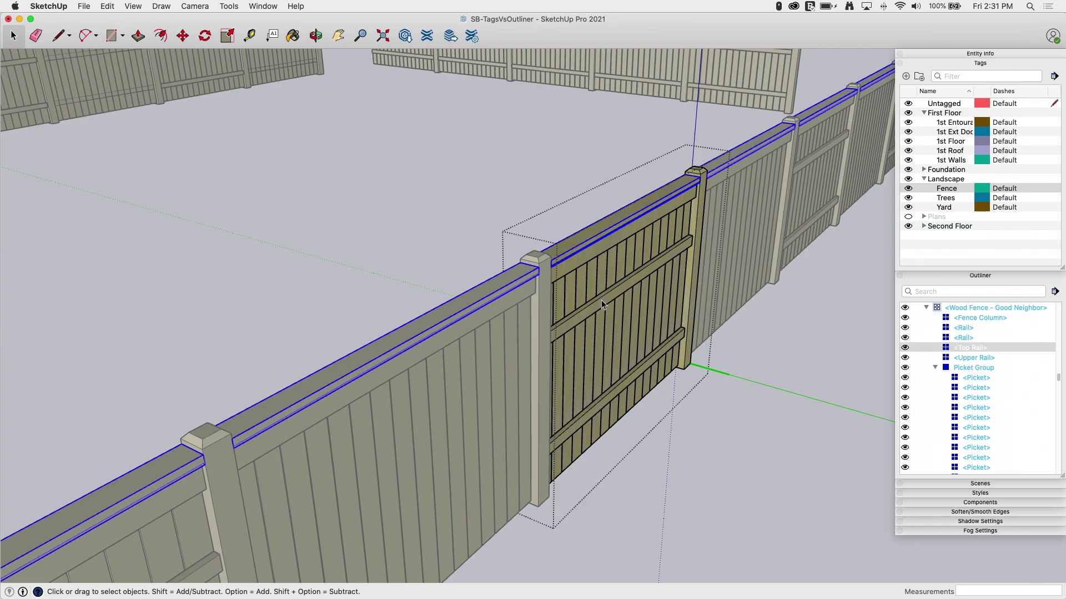
# Open the panel's middle rail to examine its nesting level in the Outliner, and close both the rail and the panel.
pyautogui.click(601, 300)
pyautogui.doubleClick(602, 303)
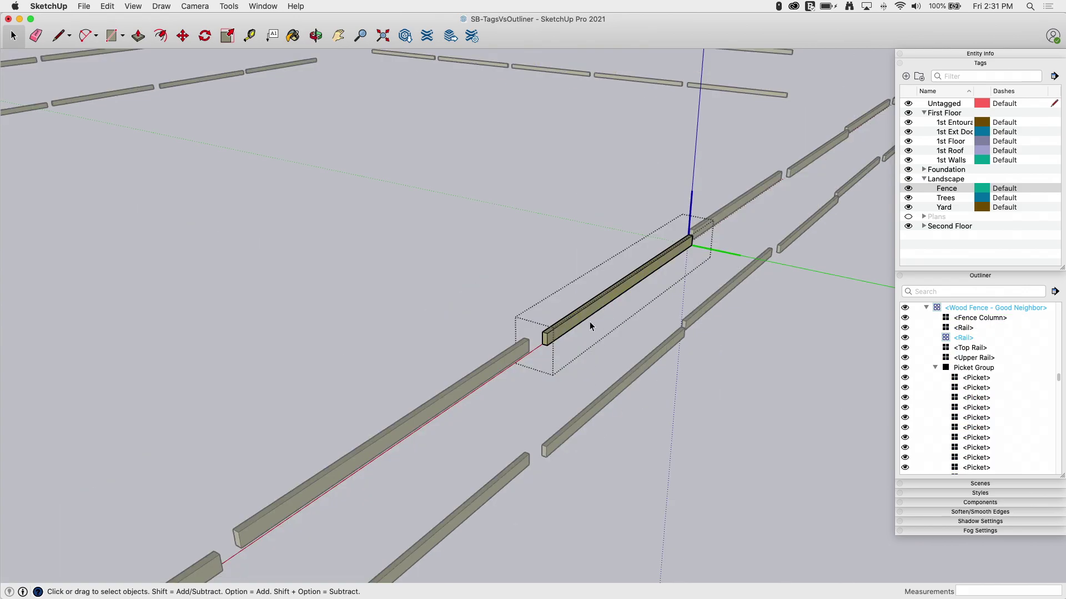
pyautogui.scroll(5, 589, 322)
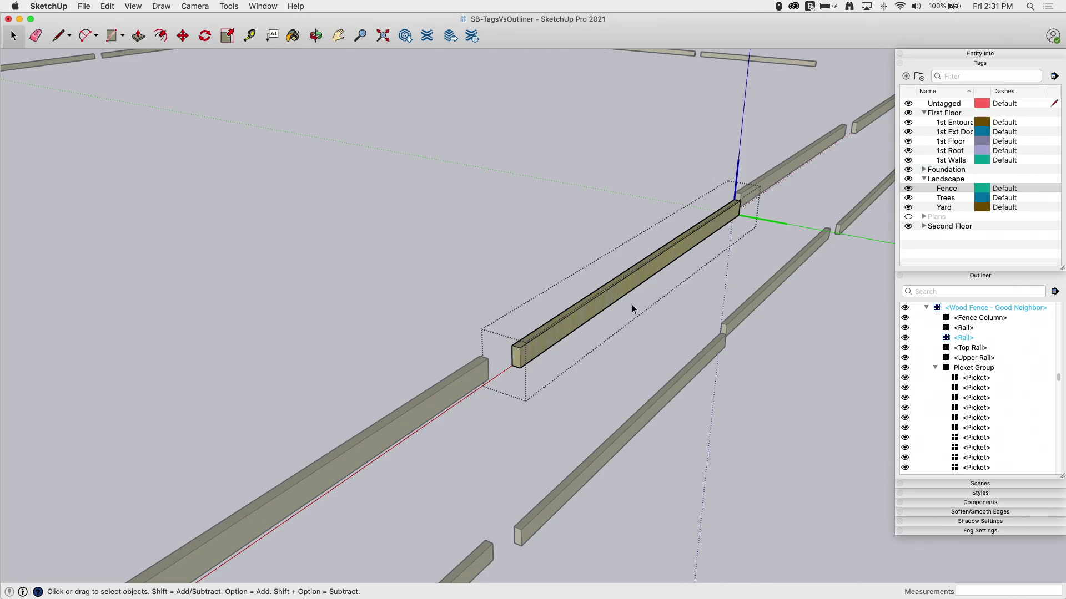
pyautogui.scroll(-2, 564, 405)
pyautogui.click(709, 431)
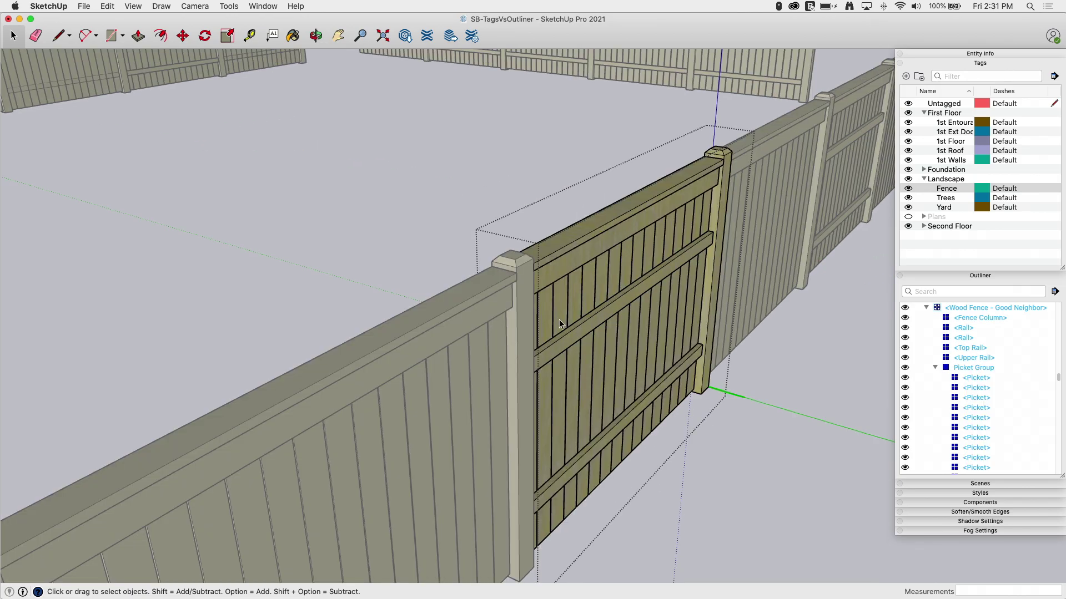
pyautogui.click(436, 191)
pyautogui.scroll(-6, 514, 239)
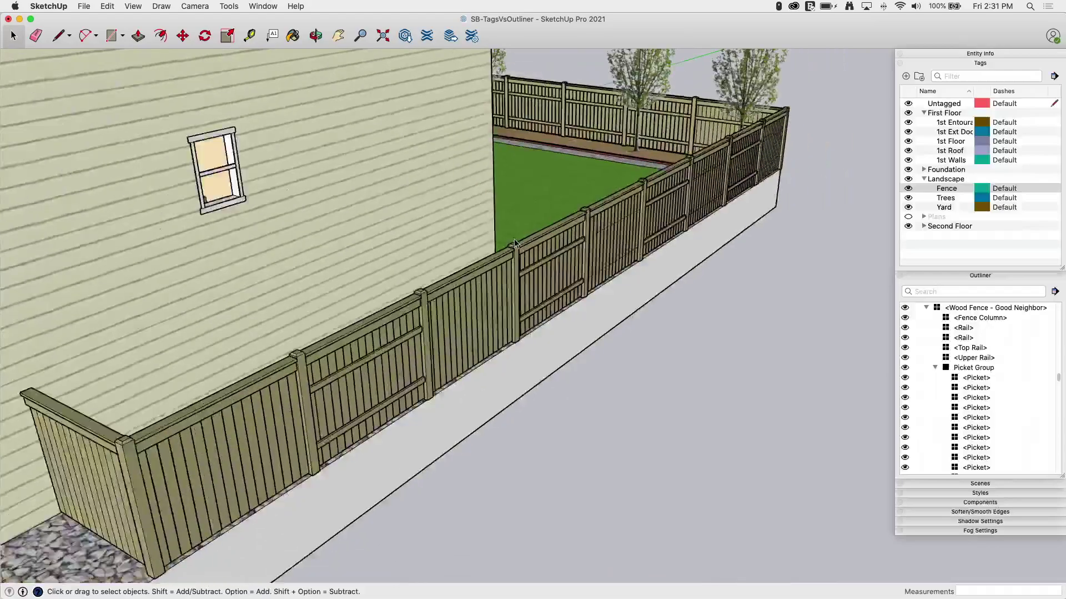
pyautogui.scroll(-5, 781, 231)
pyautogui.scroll(-5, 775, 230)
pyautogui.moveTo(761, 231); pyautogui.dragTo(585, 262, button='middle')
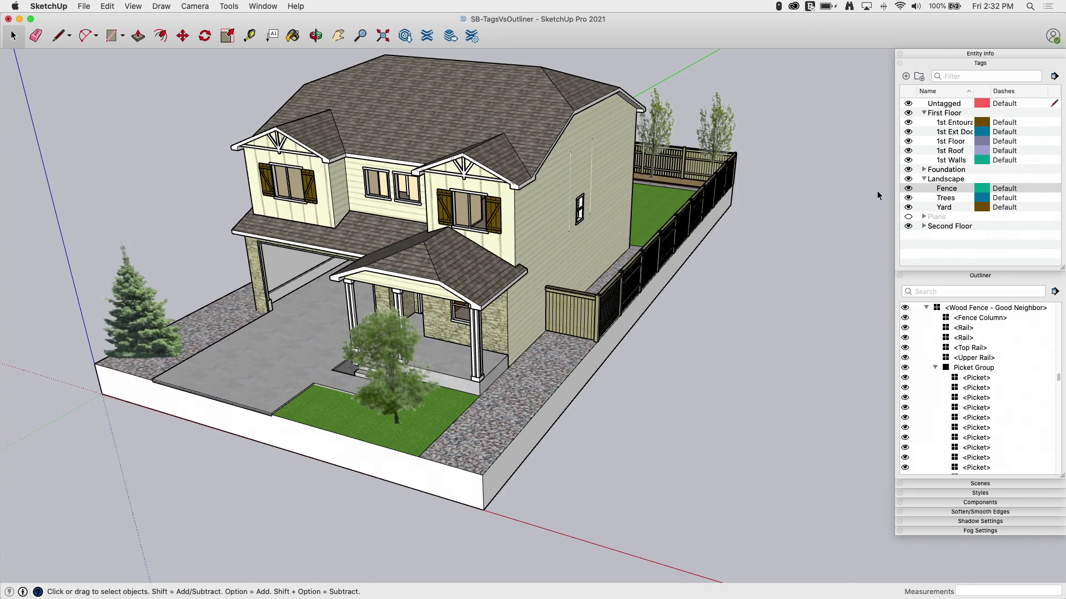
pyautogui.moveTo(764, 270); pyautogui.dragTo(342, 479, button='middle')
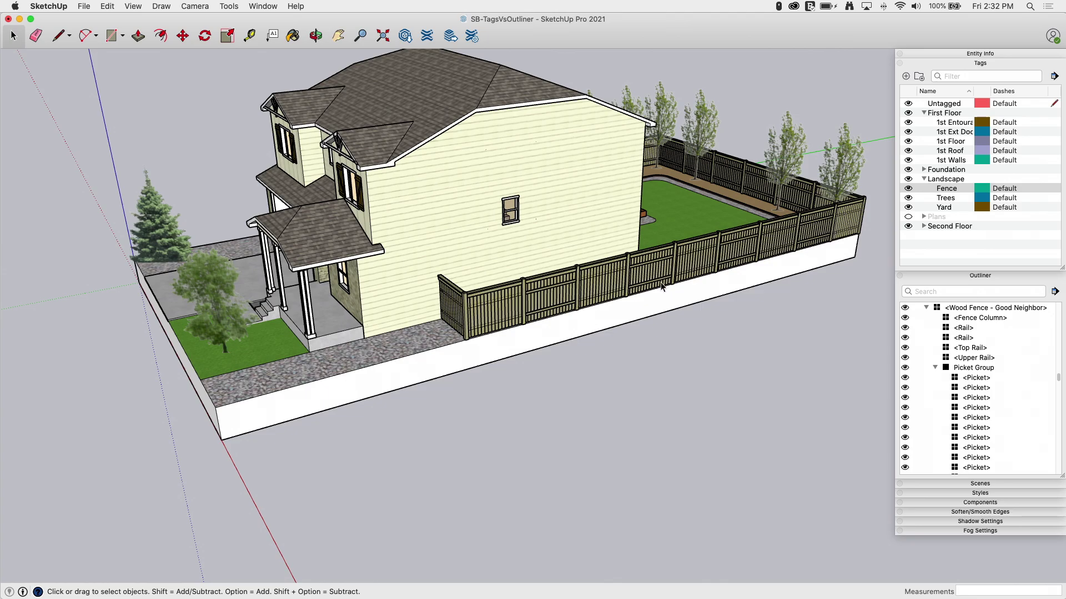
# Select several fence panels along the house one after another to find each one's separate Outliner entry.
pyautogui.scroll(4, 660, 286)
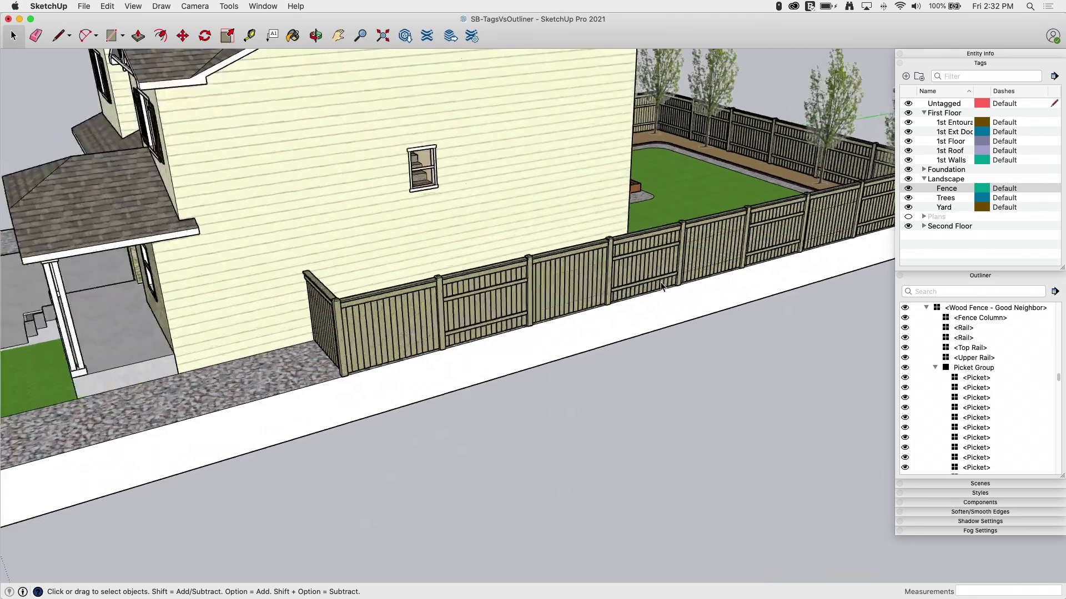
pyautogui.scroll(6, 666, 280)
pyautogui.scroll(4, 683, 246)
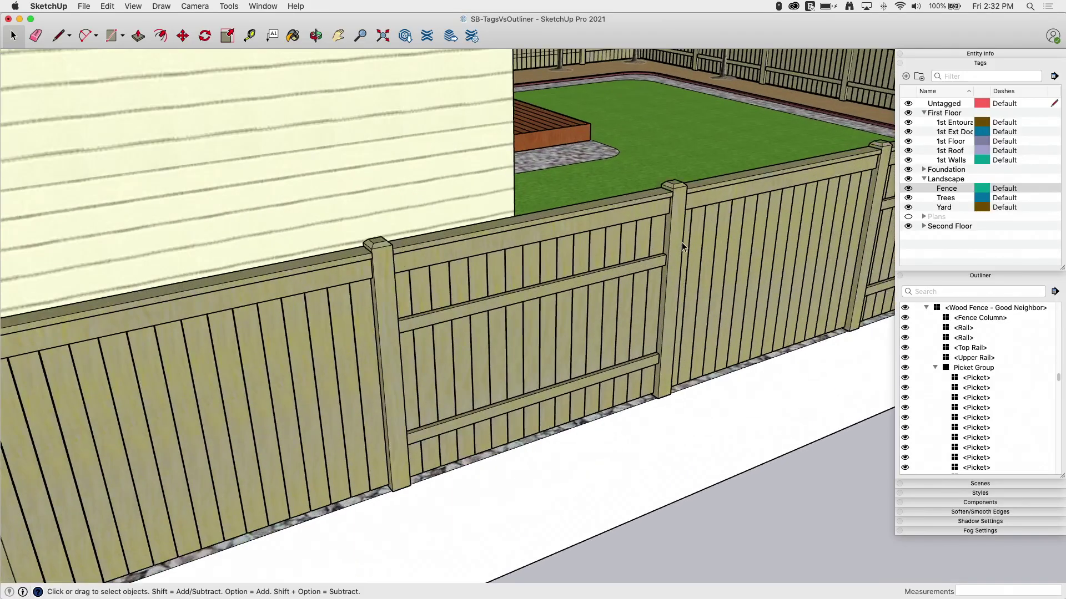
pyautogui.moveTo(690, 237); pyautogui.dragTo(342, 248, button='middle')
pyautogui.scroll(-4, 342, 246)
pyautogui.click(341, 244)
pyautogui.click(497, 299)
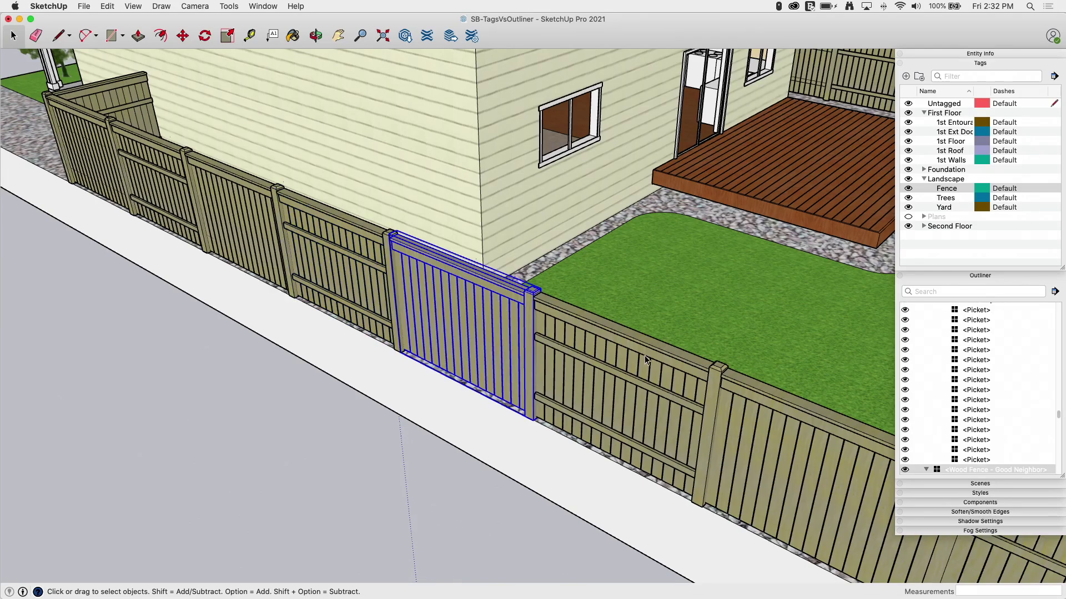
pyautogui.click(645, 356)
pyautogui.scroll(-3, 363, 259)
pyautogui.click(372, 255)
pyautogui.click(330, 246)
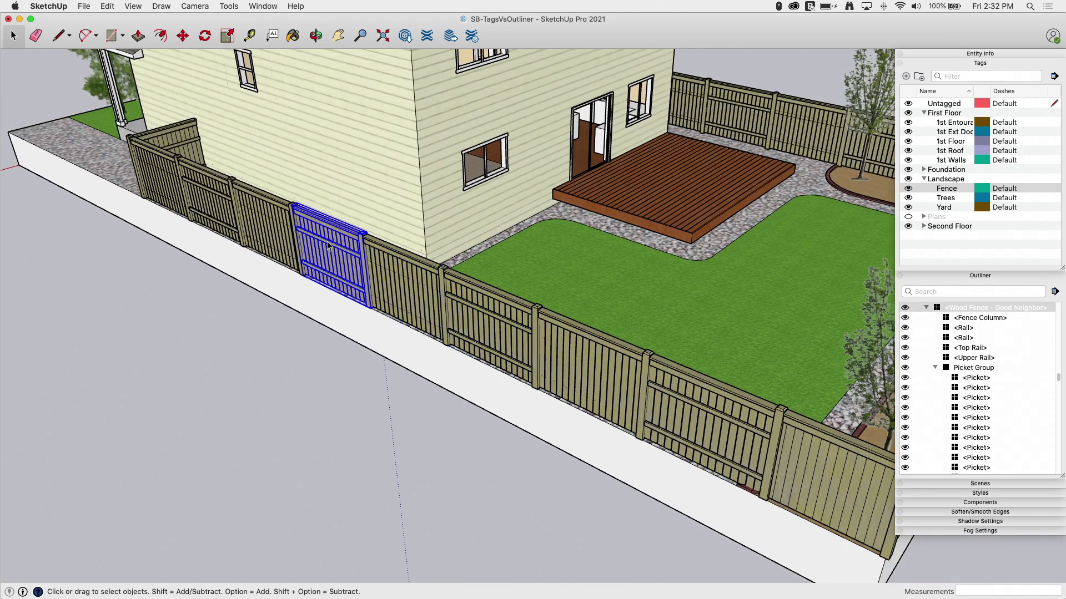
pyautogui.click(236, 207)
pyautogui.click(213, 196)
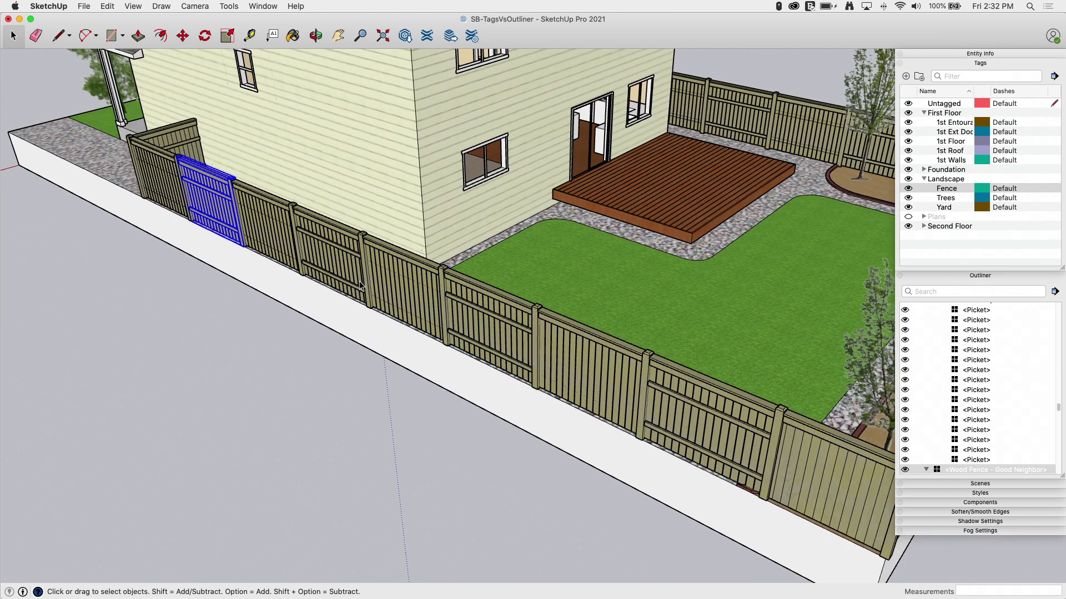
pyautogui.click(292, 239)
pyautogui.click(361, 253)
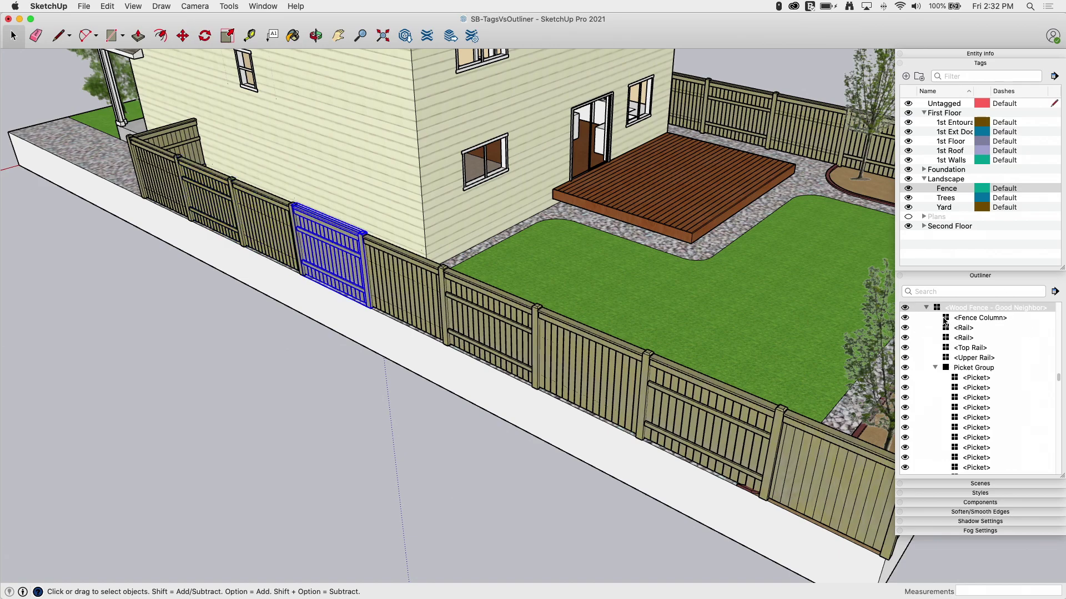
# Collapse four consecutive Wood Fence - Good Neighbor components in the Outliner, starting with the selected panel's entry.
pyautogui.click(926, 307)
pyautogui.click(926, 318)
pyautogui.click(926, 317)
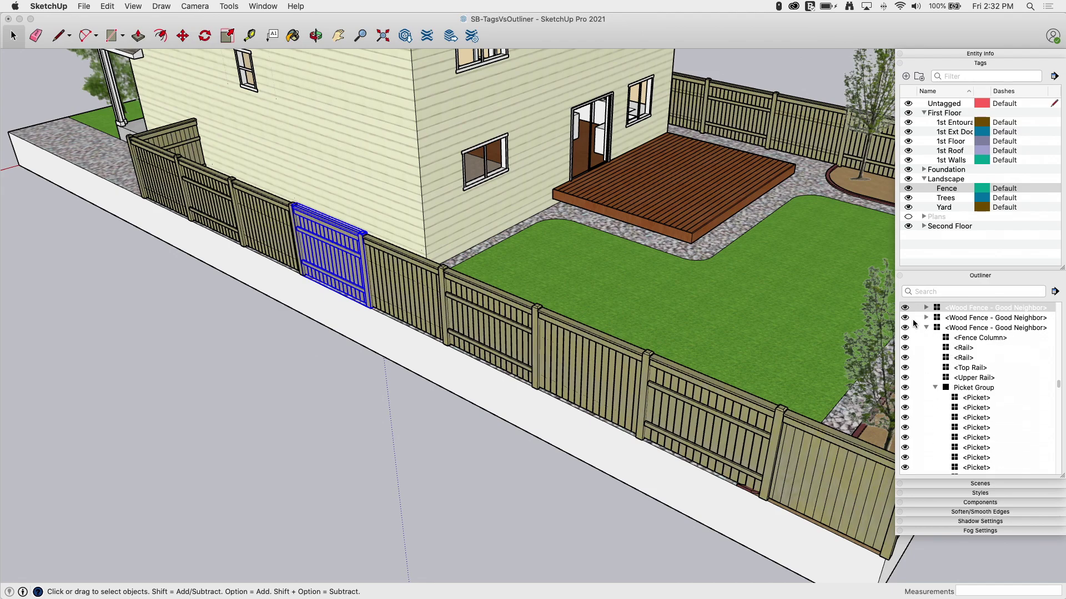
pyautogui.click(927, 328)
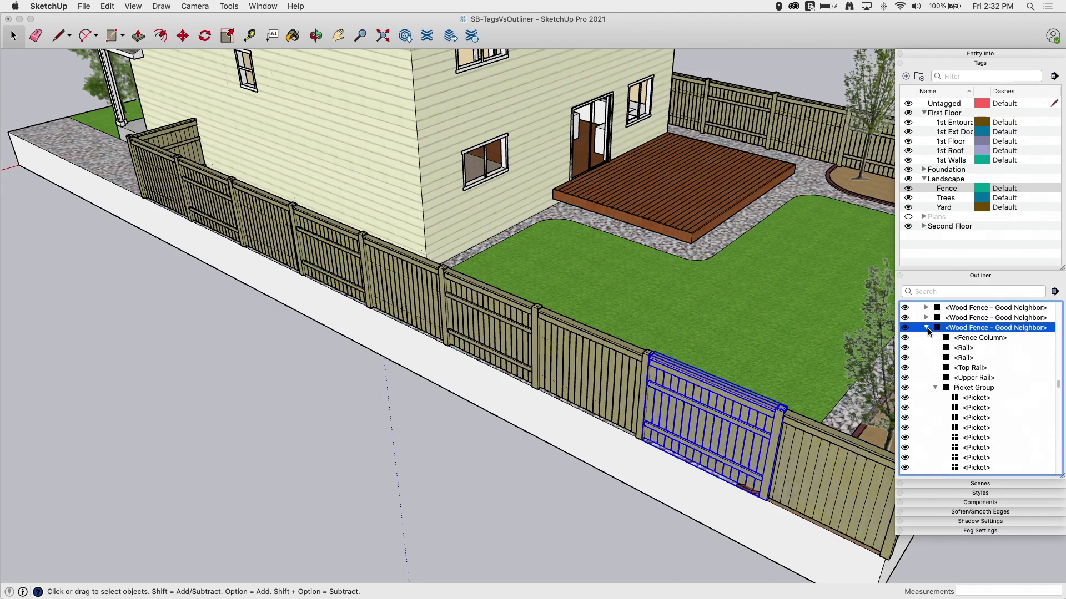
pyautogui.click(927, 328)
pyautogui.click(926, 337)
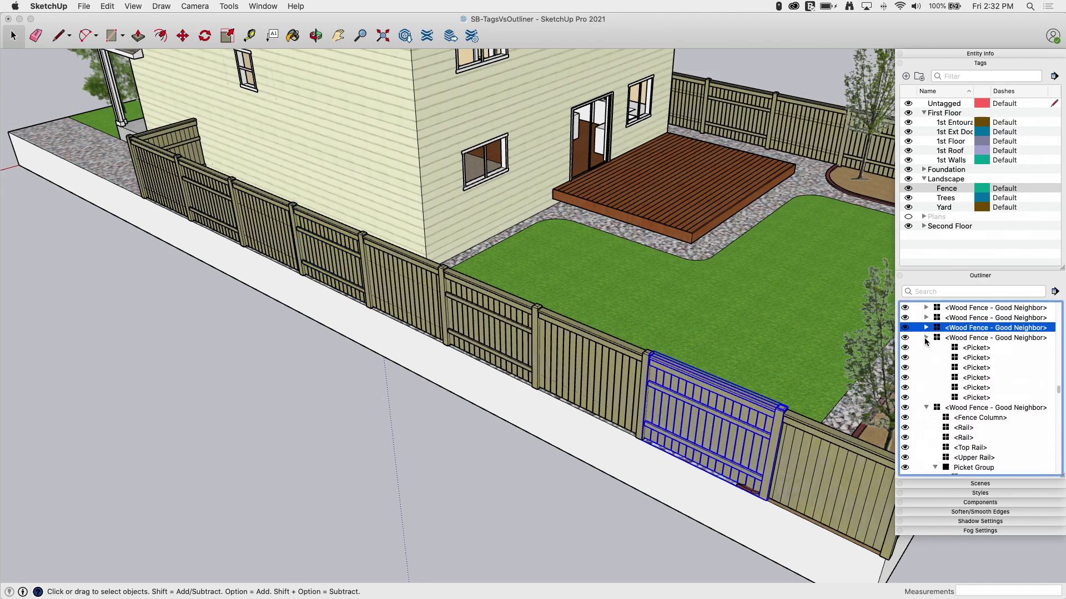
# Select each of the four collapsed Wood Fence - Good Neighbor entries in the Outliner to locate its panel in the model.
pyautogui.click(967, 339)
pyautogui.click(962, 329)
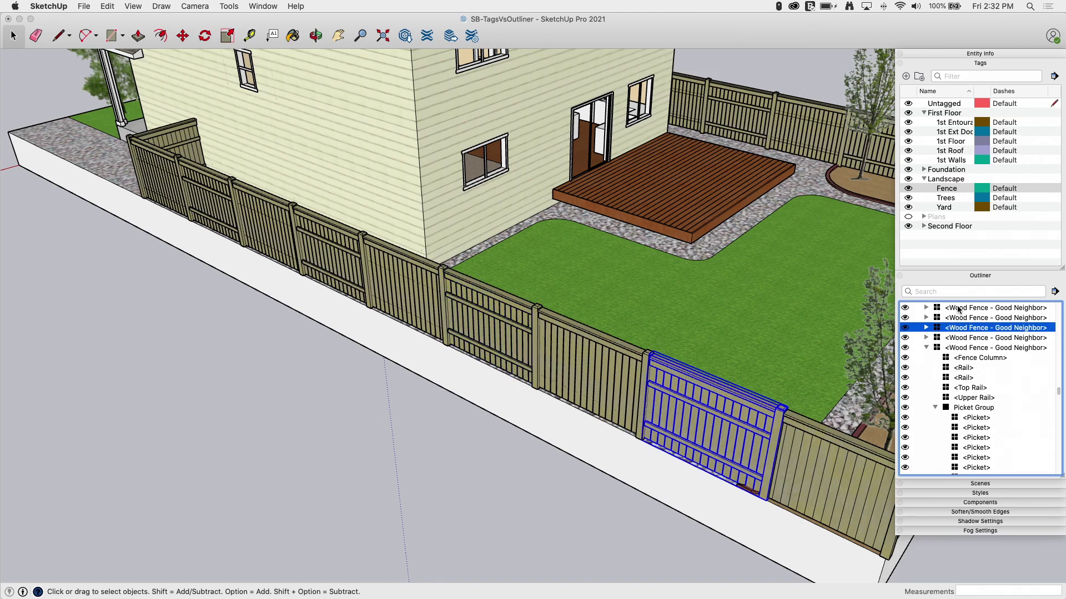
pyautogui.click(959, 309)
pyautogui.click(958, 321)
pyautogui.click(961, 329)
pyautogui.click(960, 340)
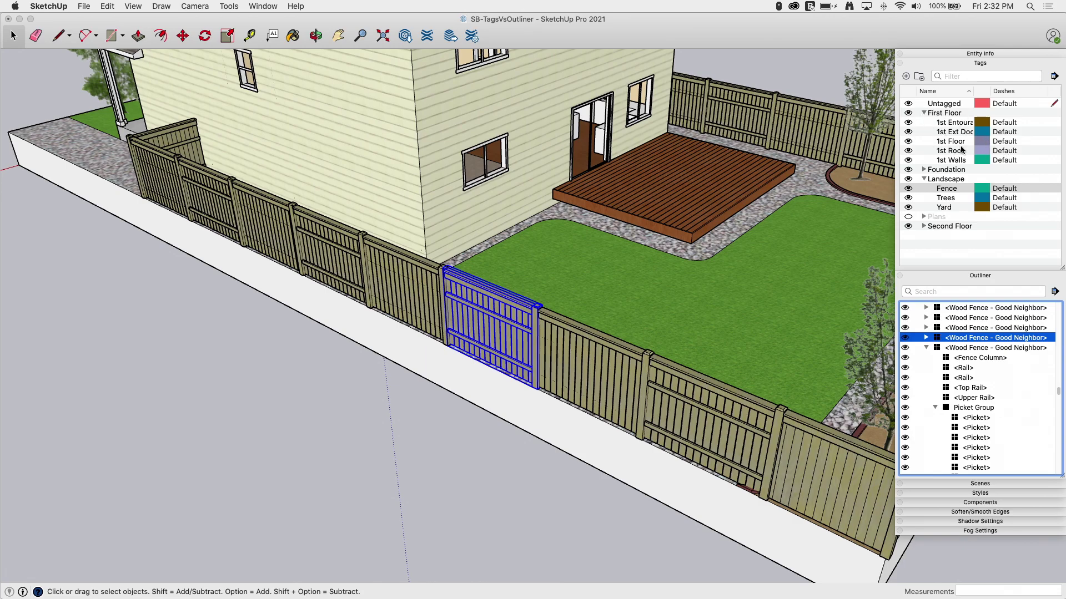
pyautogui.scroll(-5, 499, 325)
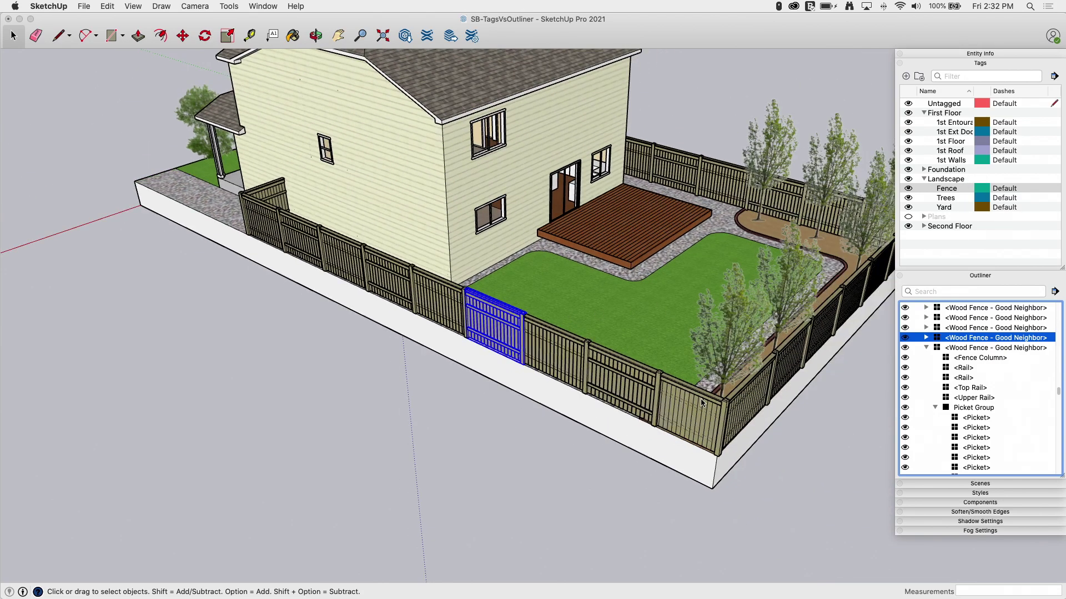
pyautogui.moveTo(701, 404); pyautogui.dragTo(551, 332, button='middle')
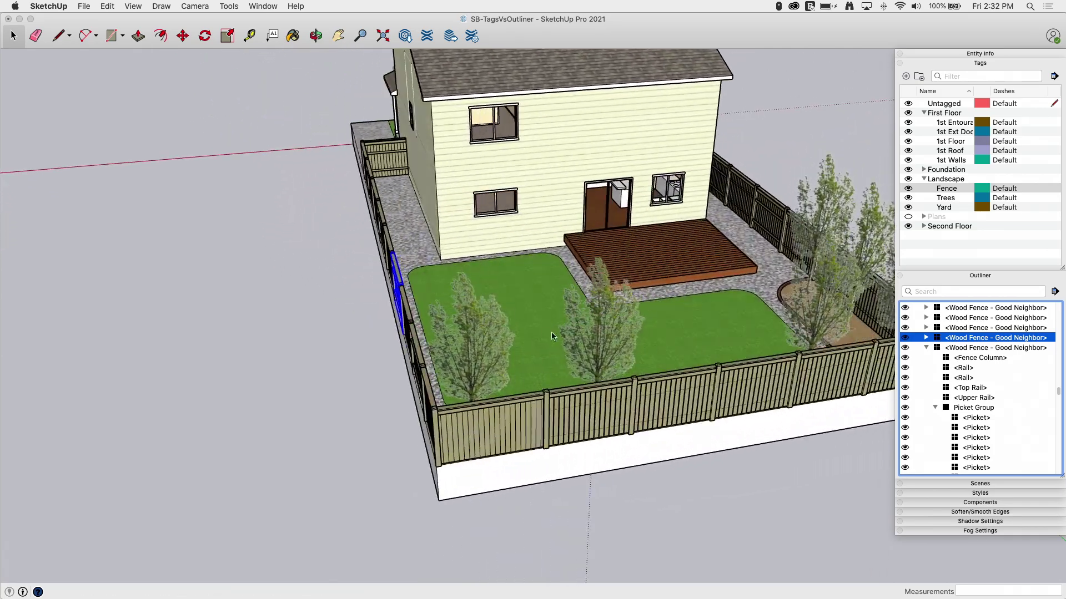
pyautogui.moveTo(426, 336); pyautogui.dragTo(679, 215, button='middle')
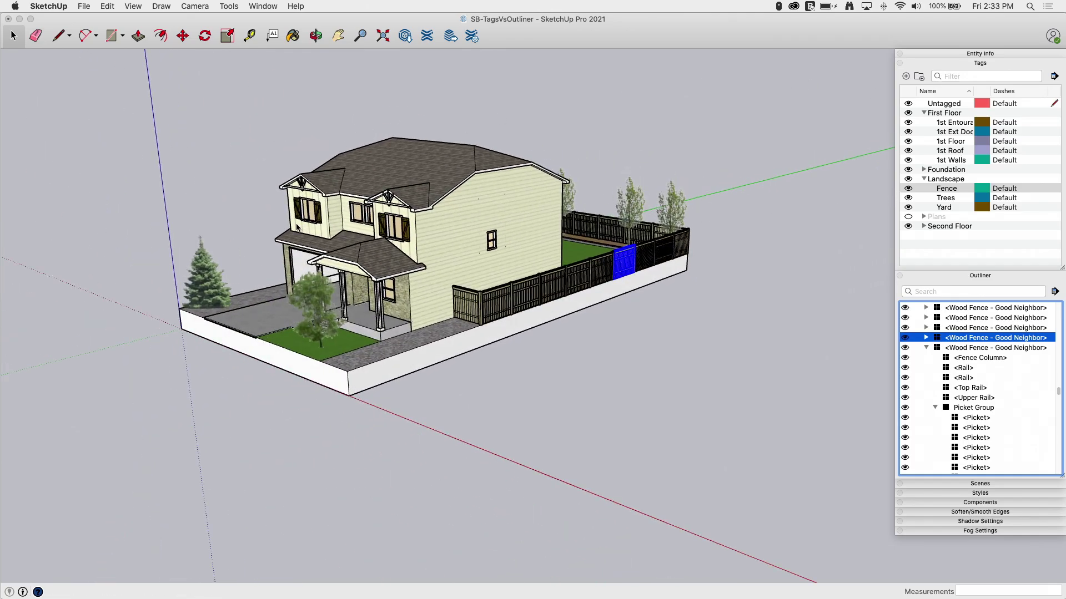
pyautogui.scroll(3, 182, 202)
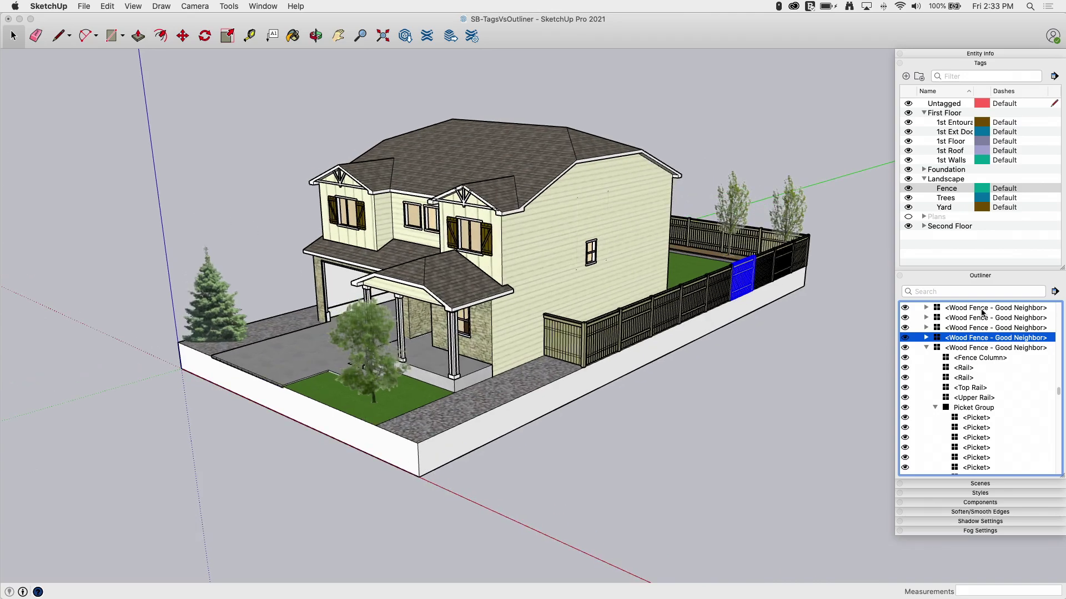